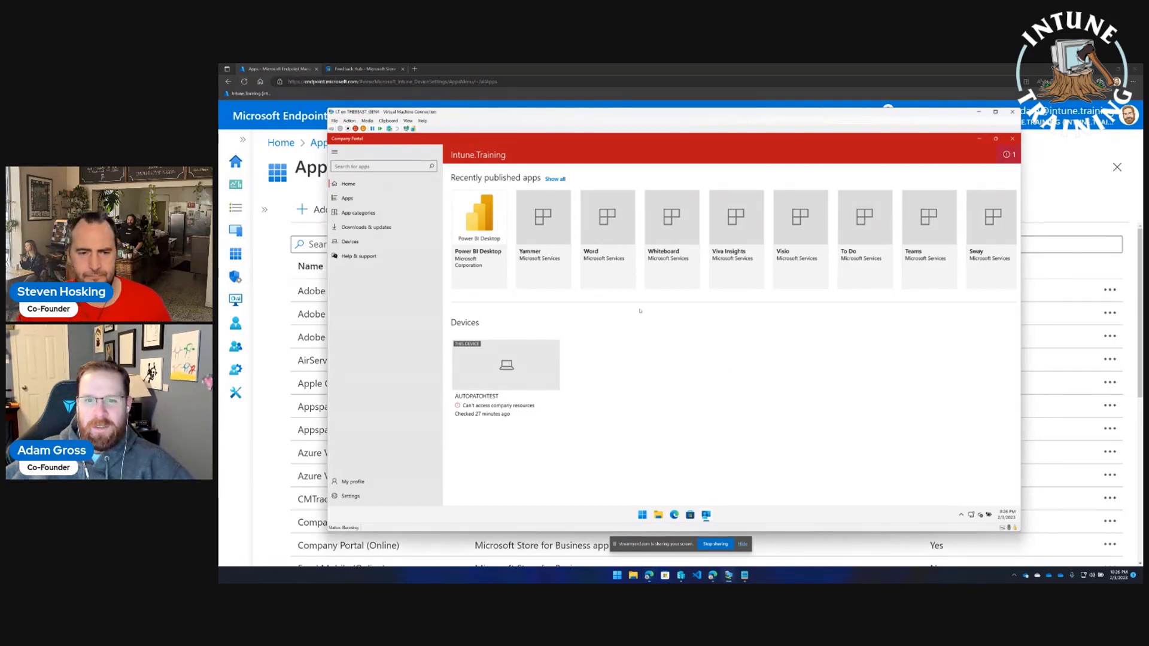
Browse through the recently published apps on the Company Portal home page.
drag(726, 300, 977, 308)
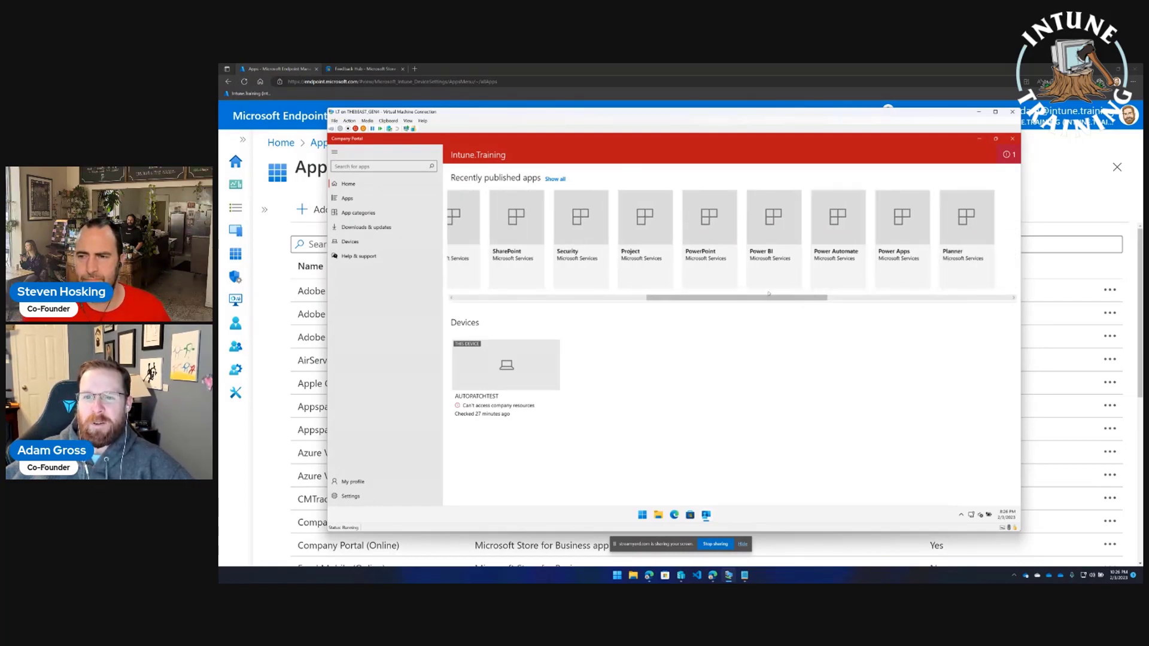
drag(795, 298, 920, 300)
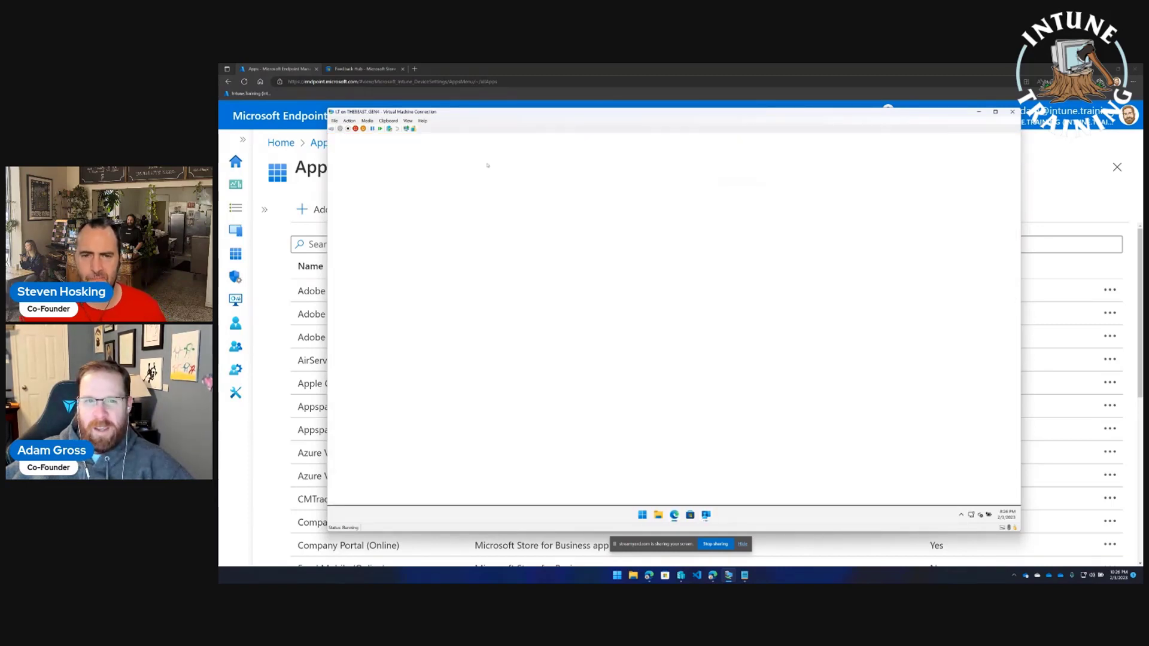
Open myapps.microsoft.com in the virtual machine's web browser.
click(470, 151)
text(m)
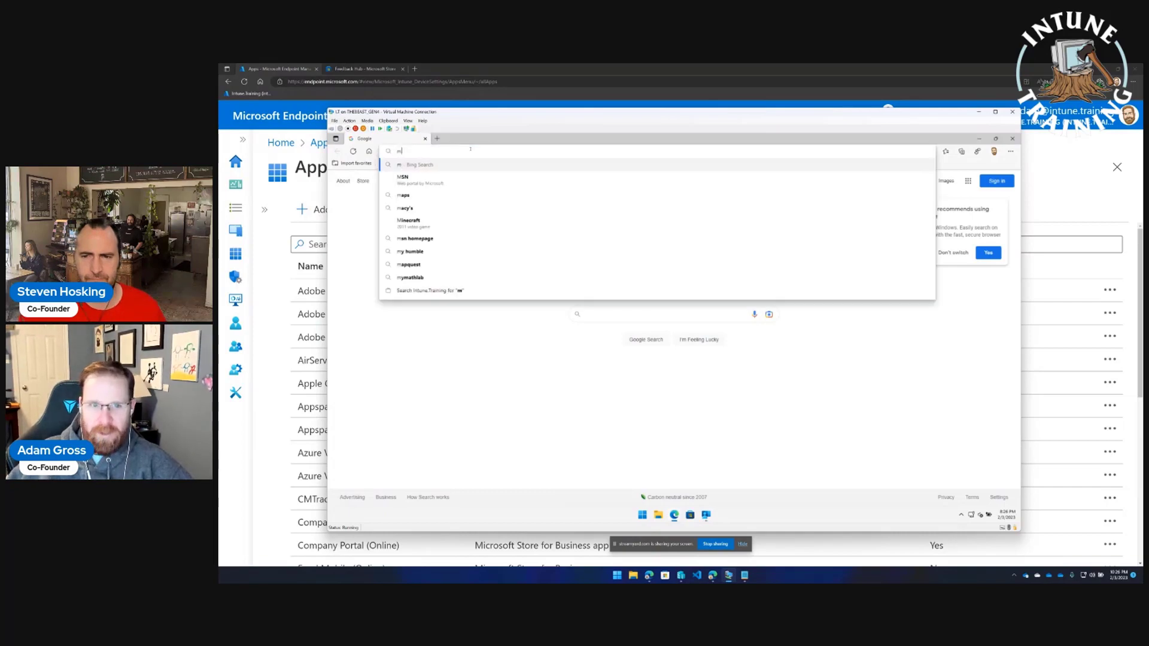
text(yapp.mi)
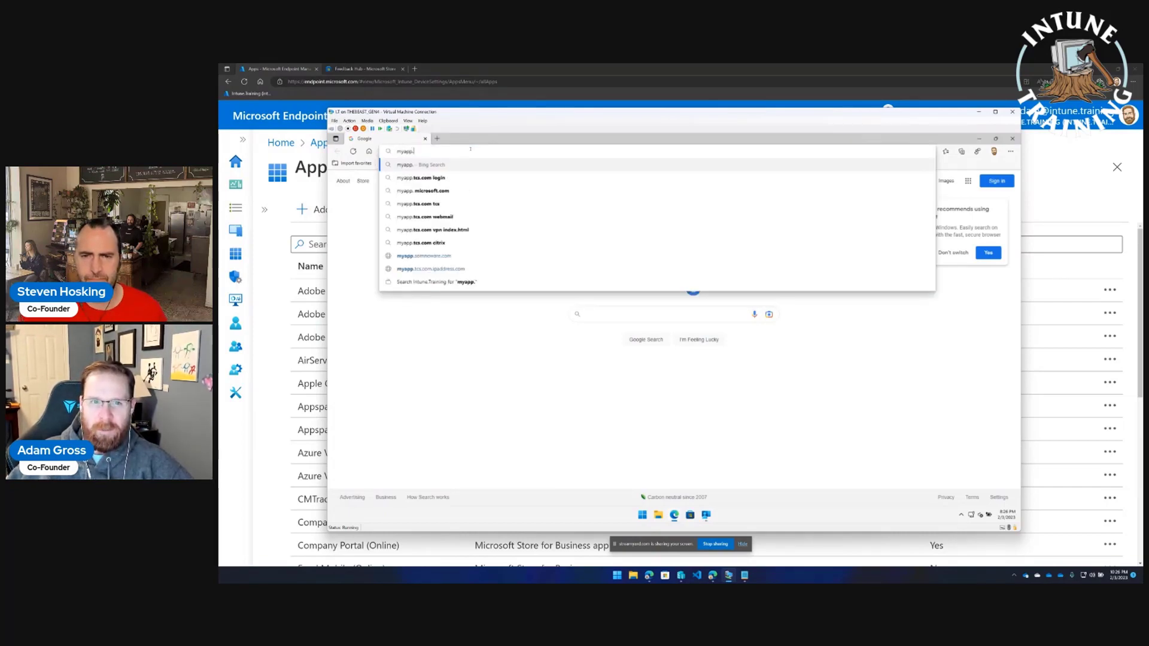
key(BackSpace)
key(BackSpace)
key(BackSpace)
text(s.micro)
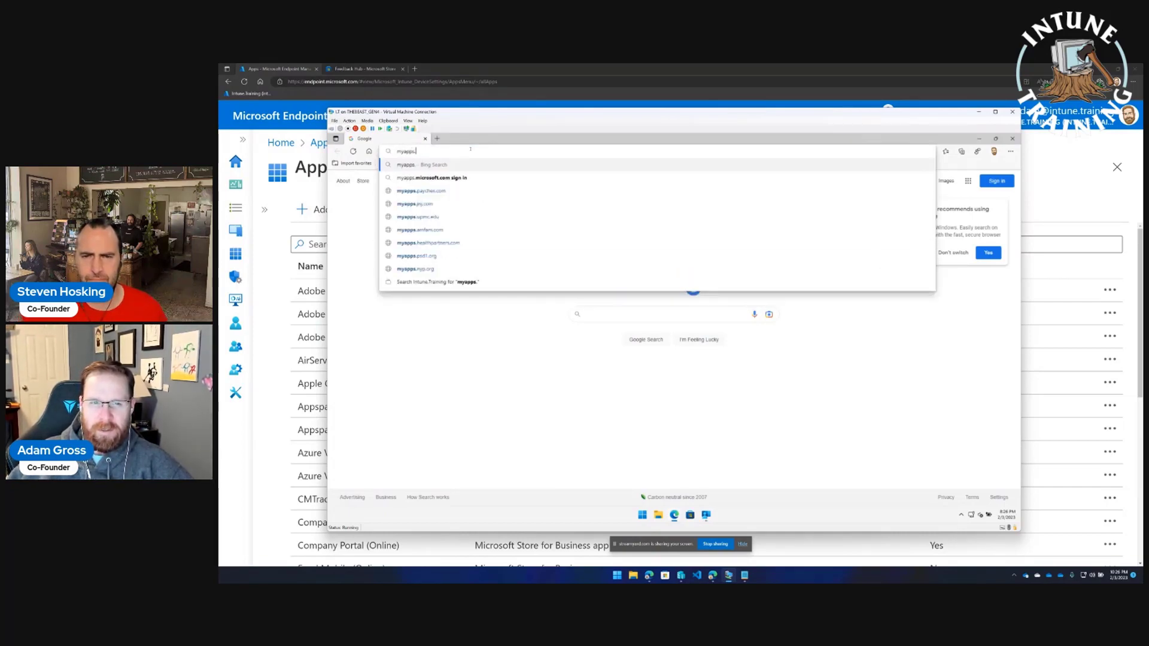
text(so)
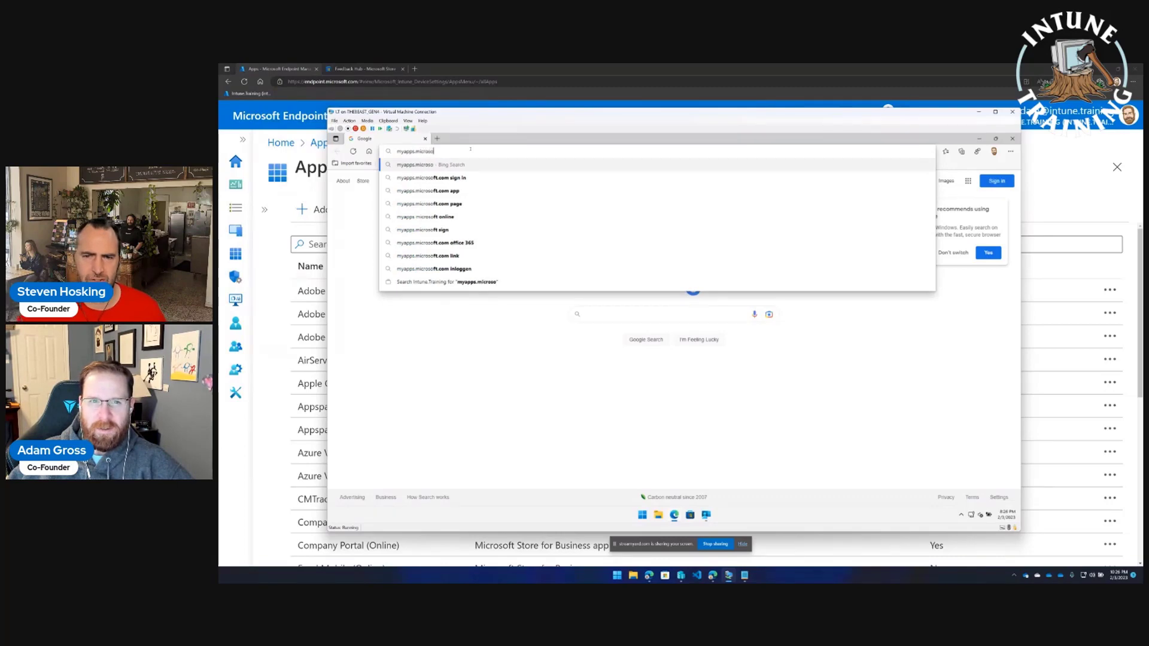
text(ft.com)
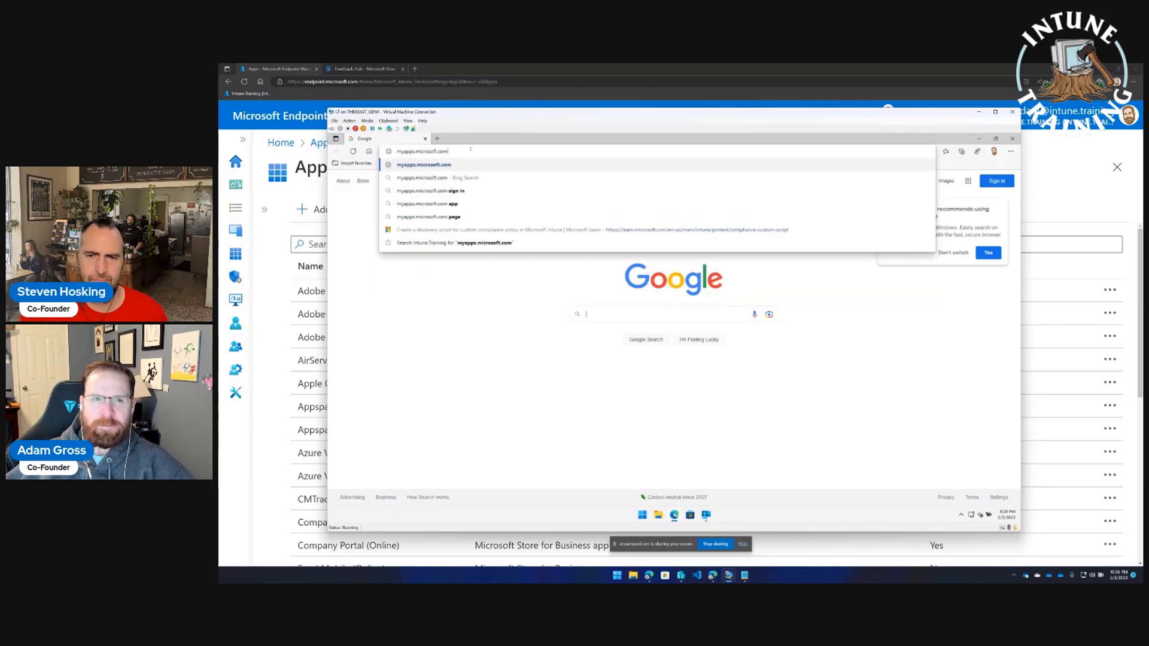
key(Return)
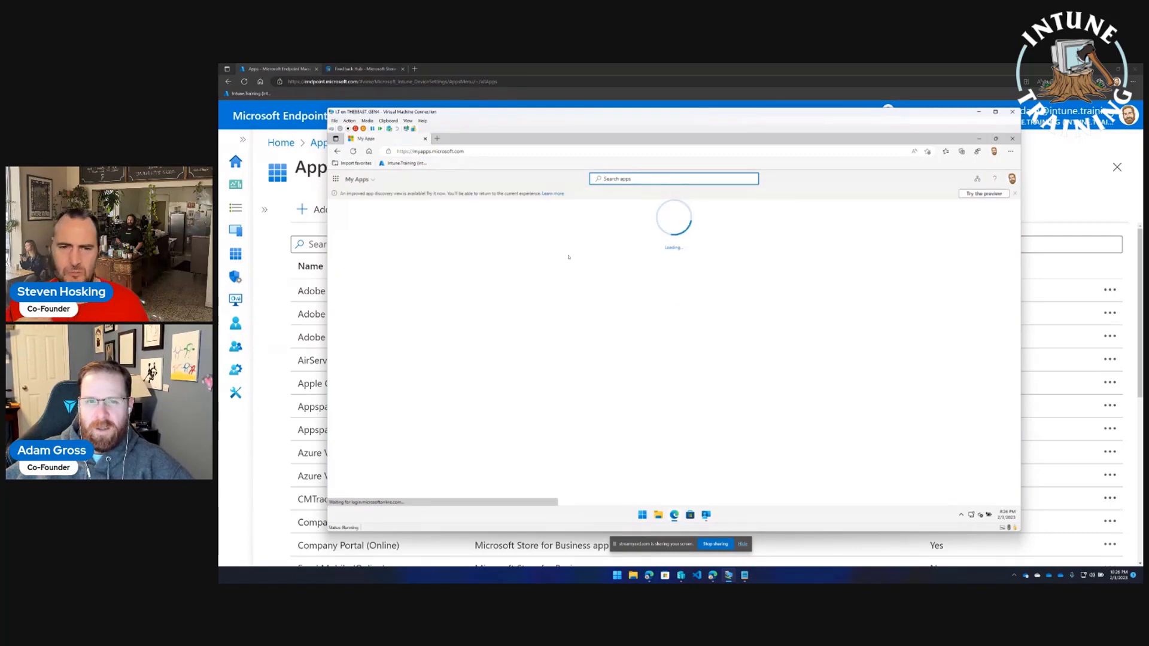
Dismiss the app discovery preview notice and look through the full list of apps on the My Apps page.
click(1015, 195)
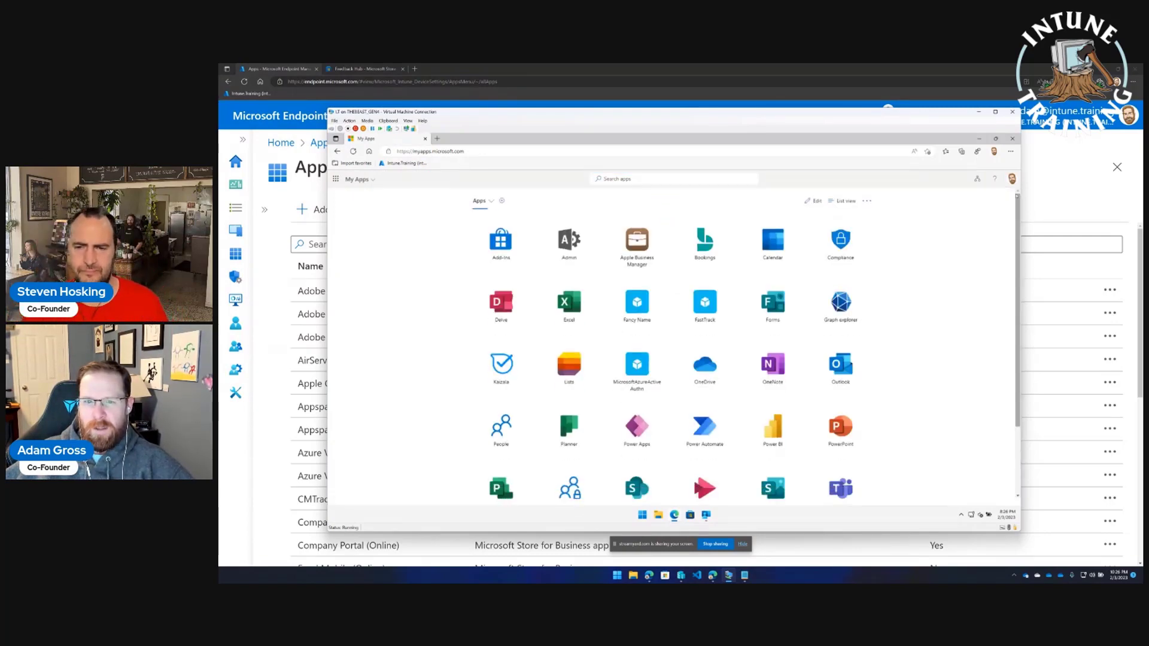
scroll(814, 350, down, 3)
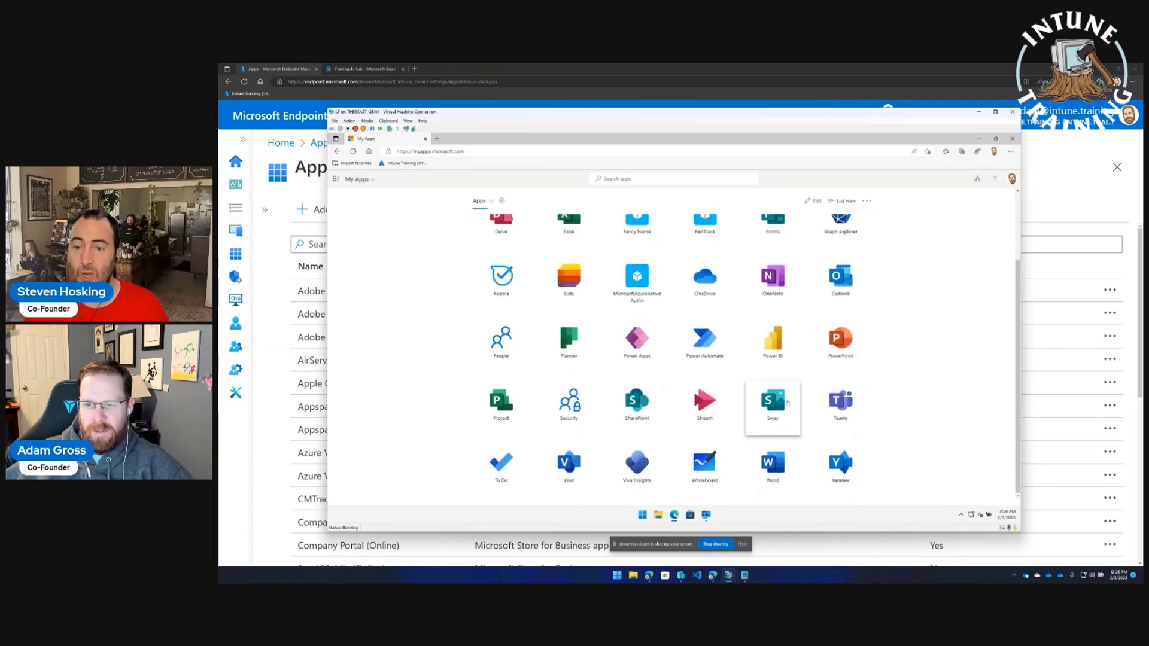
scroll(591, 371, up, 3)
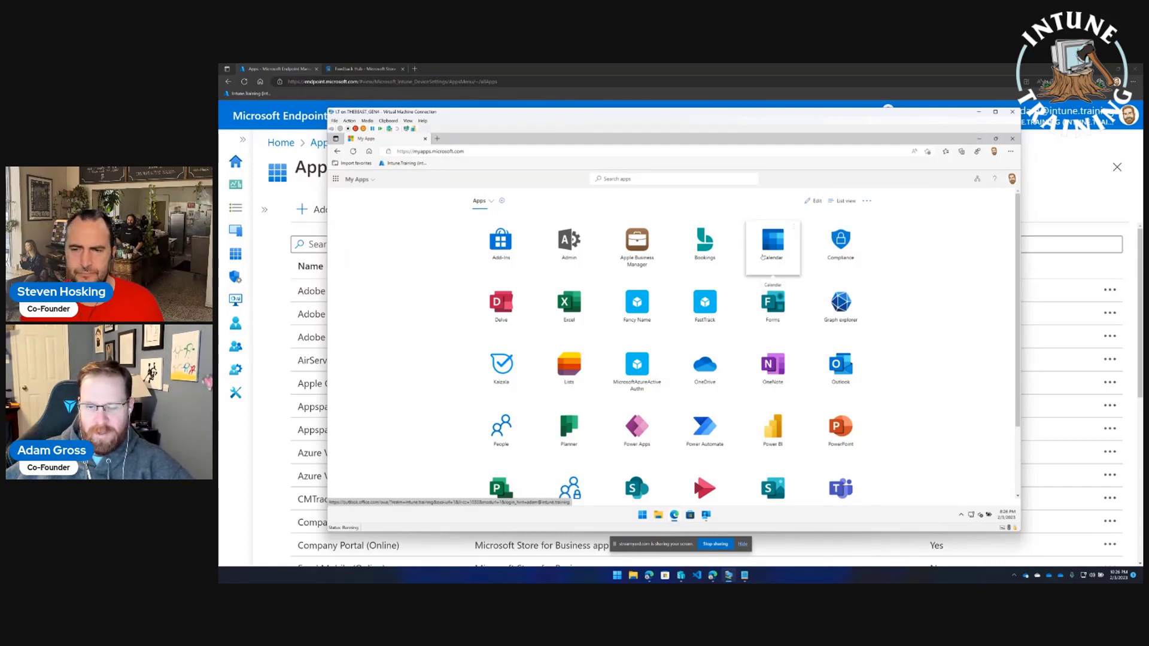
Switch back to Company Portal and launch the Kaizala app in the browser from its details page.
click(705, 515)
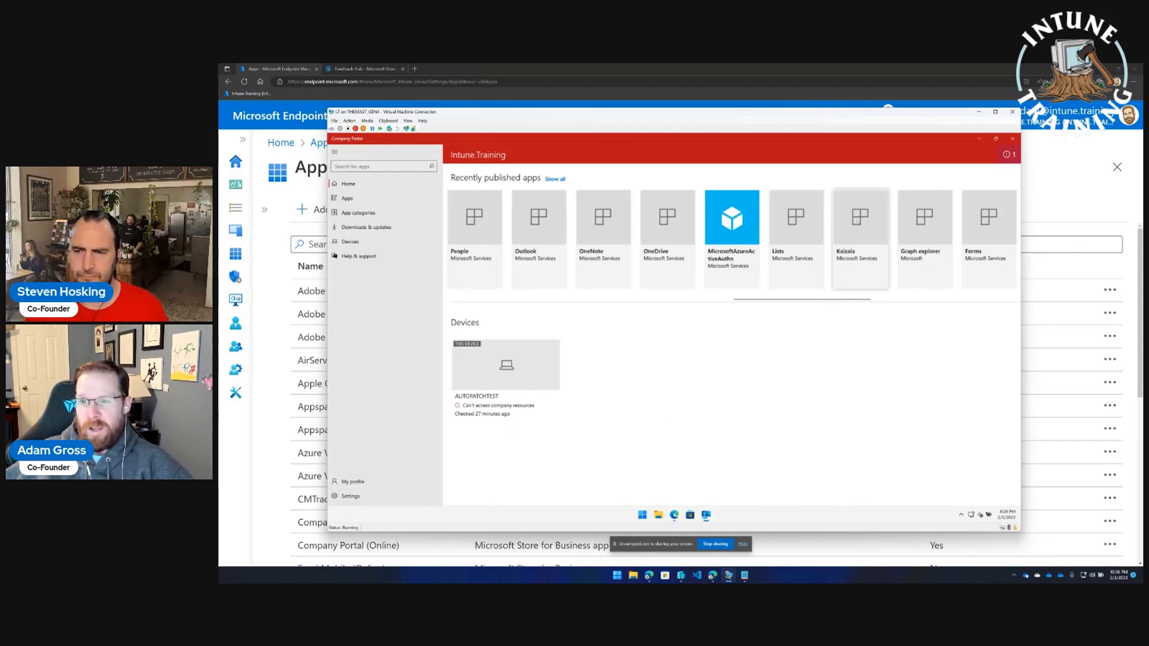
click(857, 268)
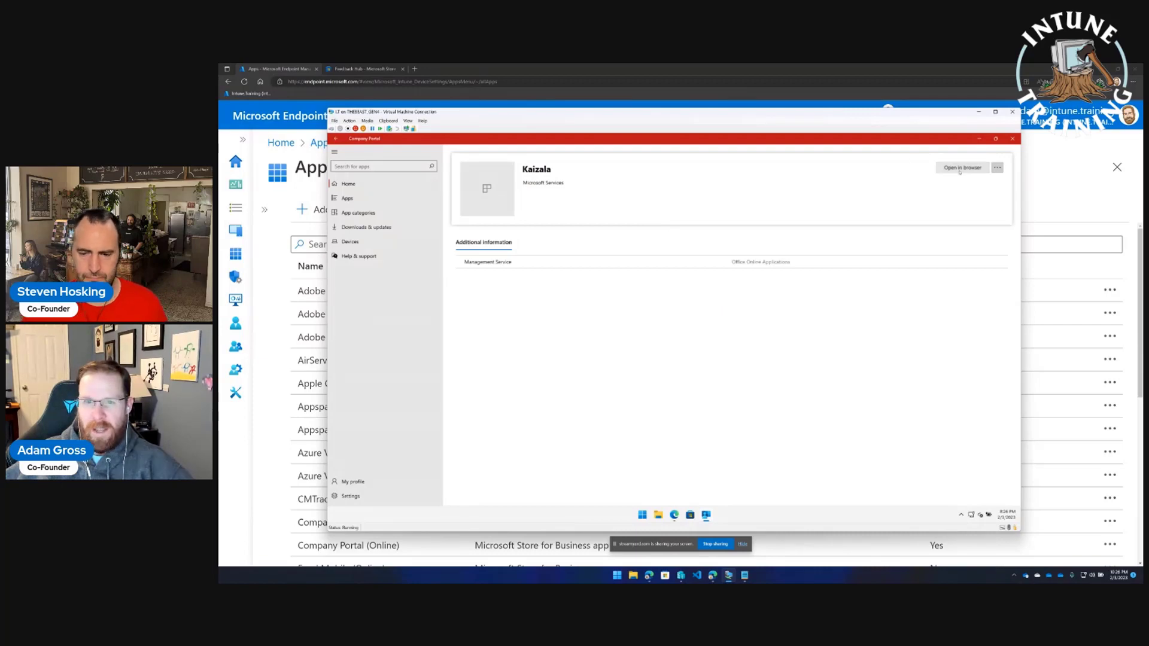
click(960, 169)
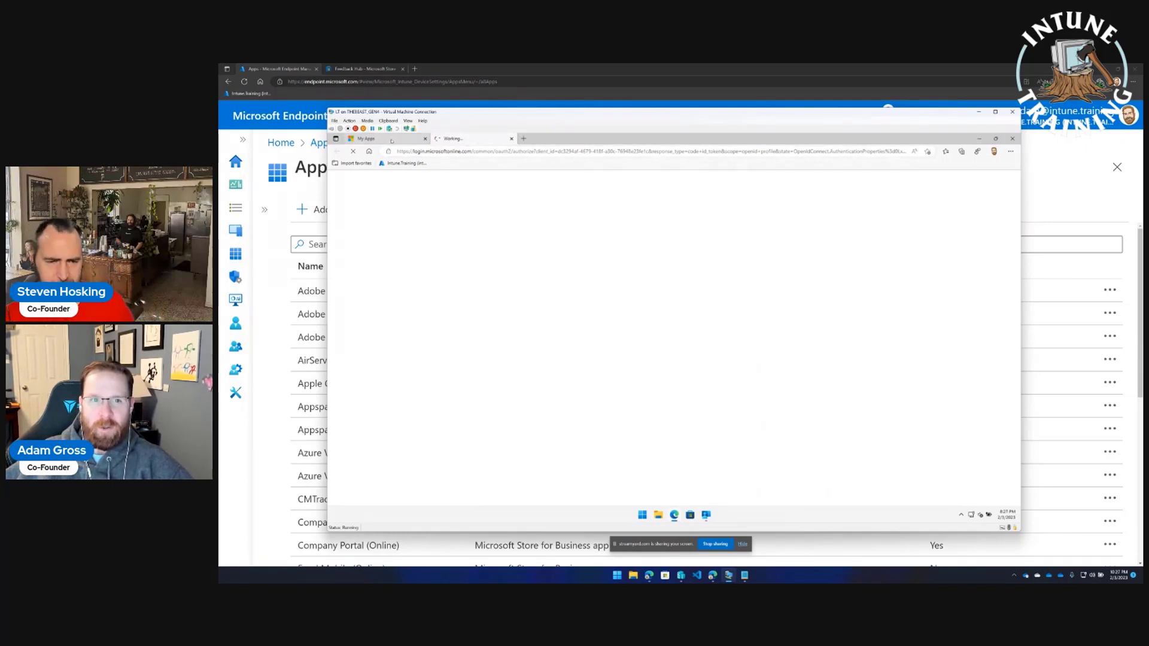
Check the My Apps page again, and return to the Company Portal home page.
click(392, 140)
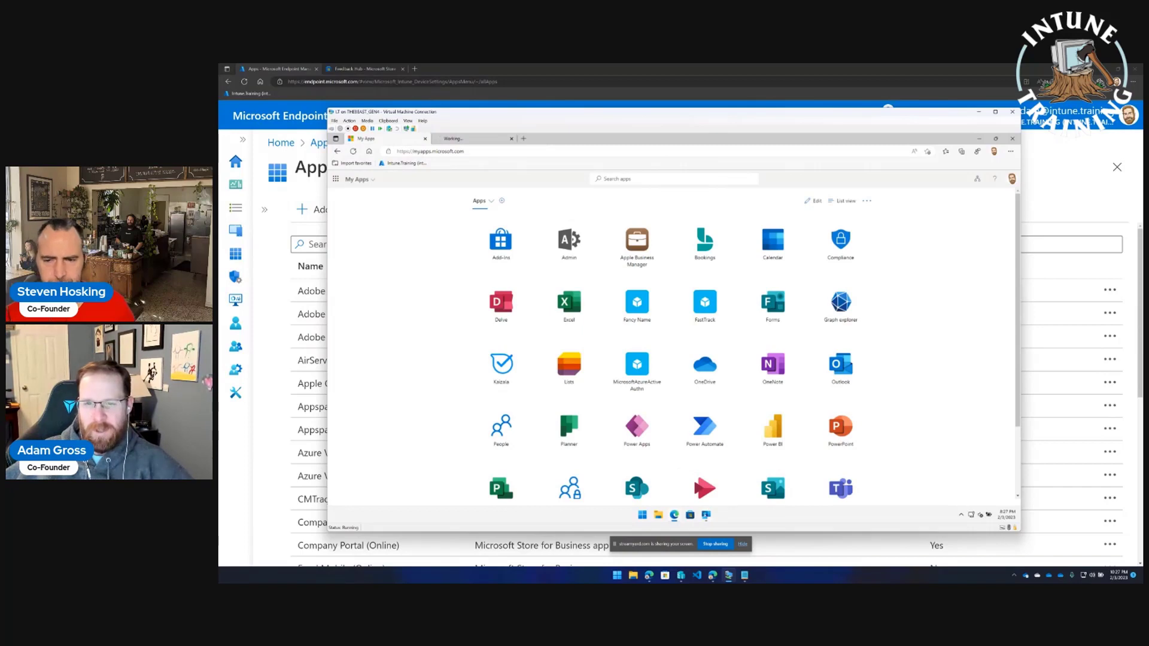
click(705, 515)
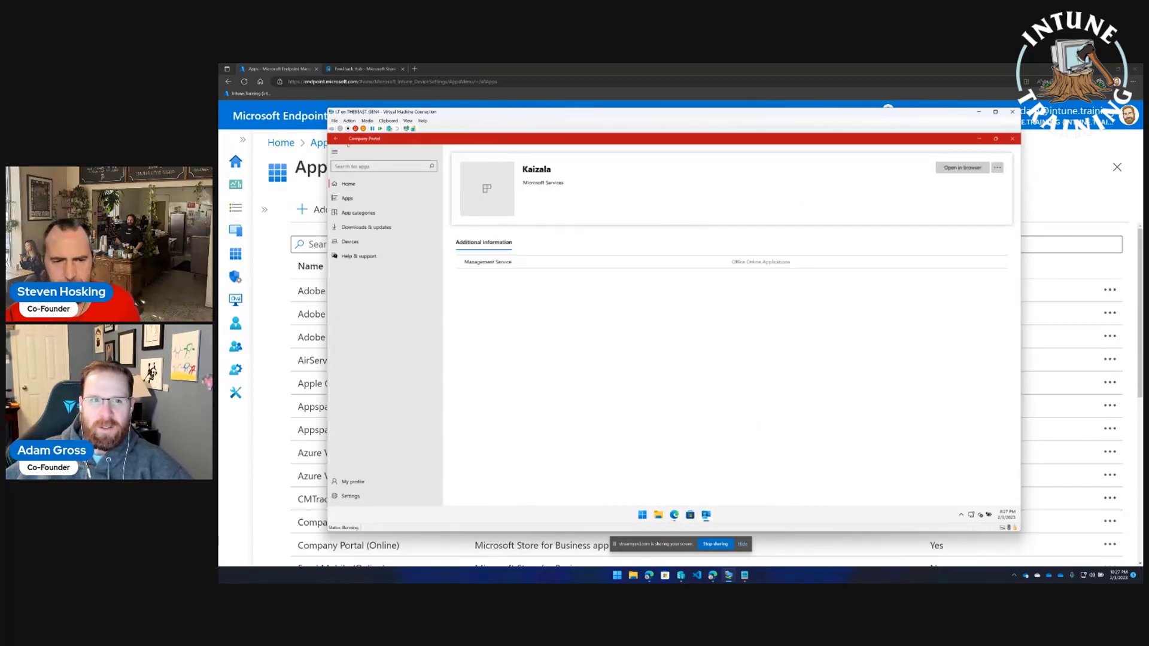
click(336, 138)
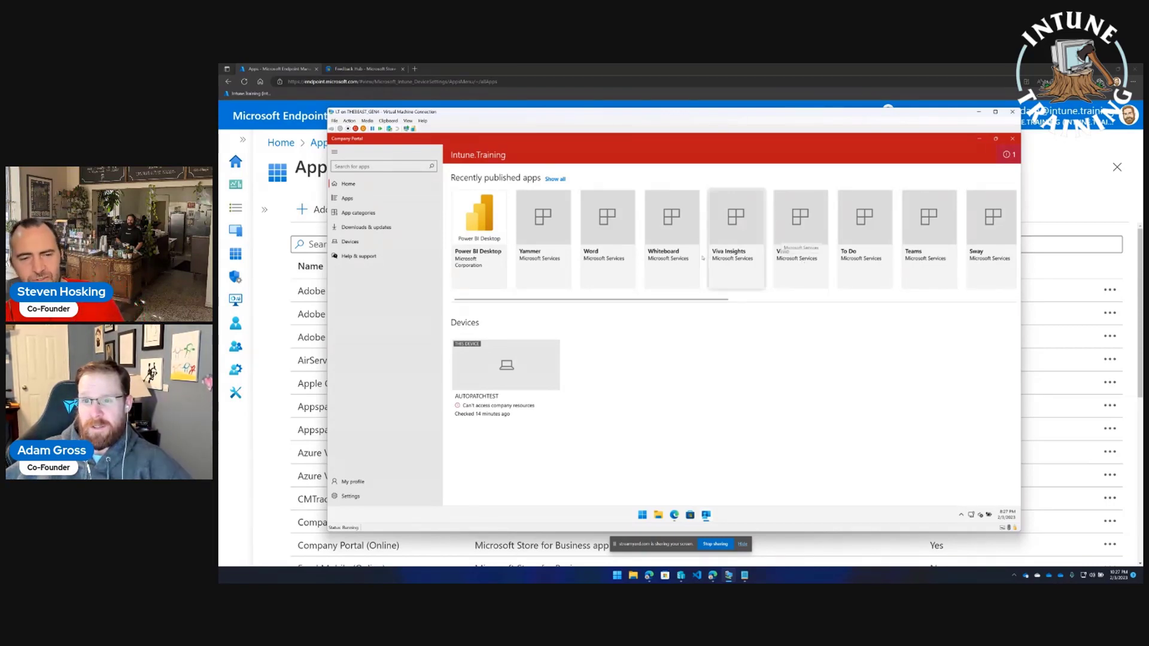
View the details of the Viva Insights app in Company Portal and return to the home page.
click(740, 268)
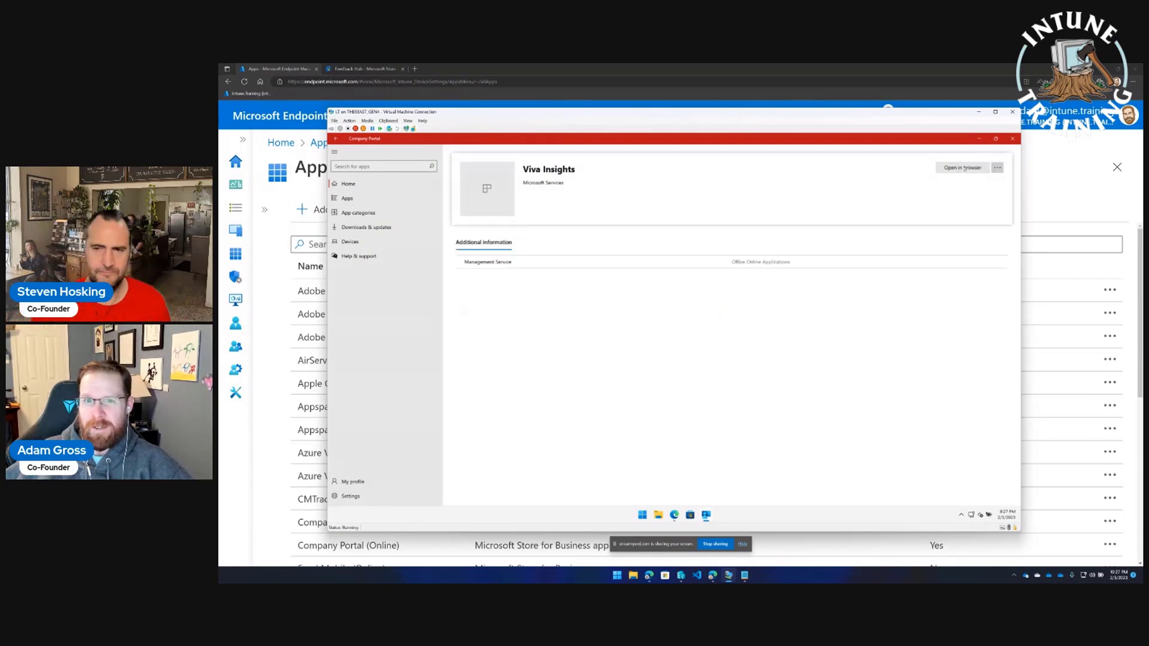
click(374, 183)
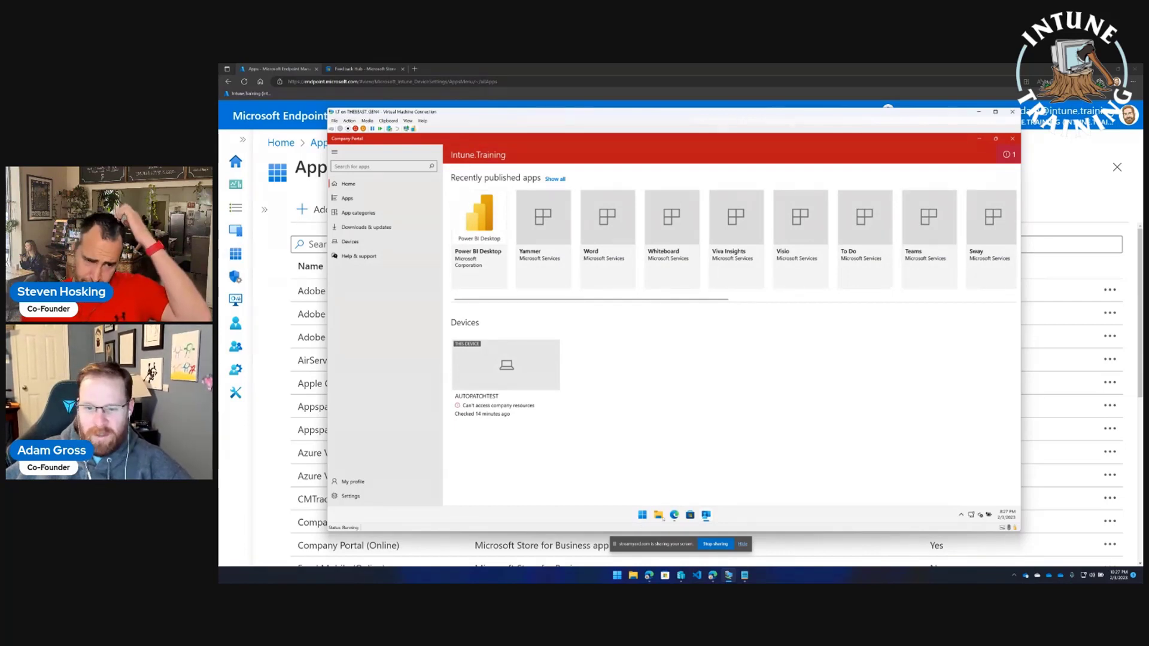
mouse_move(674, 515)
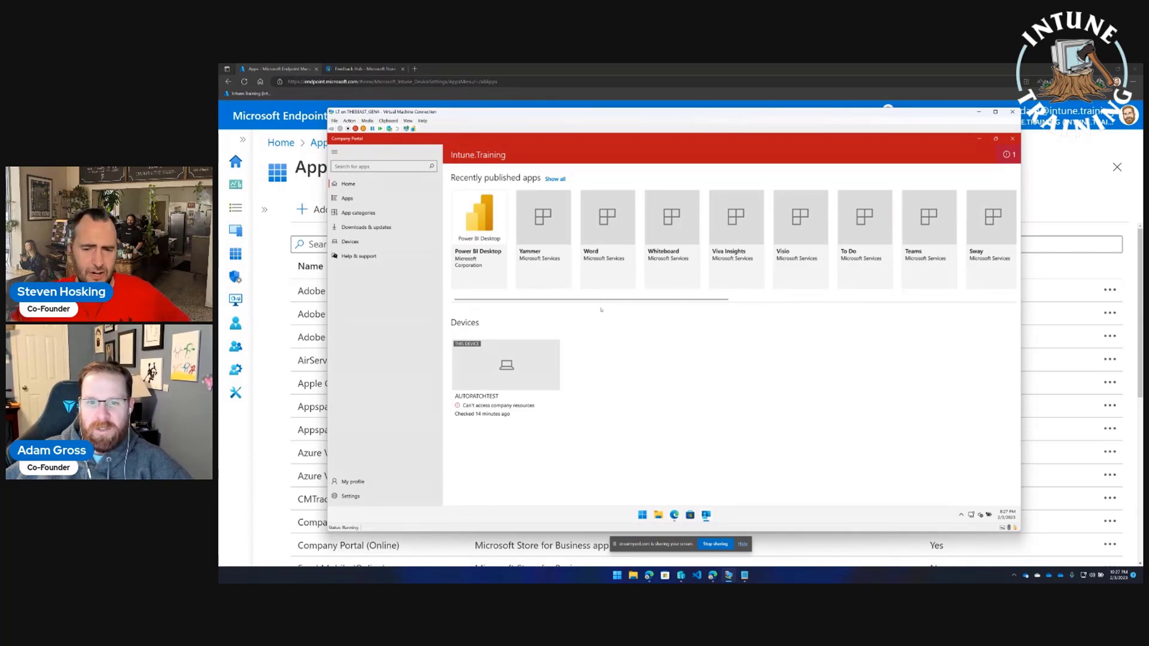
Switch to the Microsoft Endpoint Manager admin center and open the end user Customization page under Tenant administration.
click(454, 67)
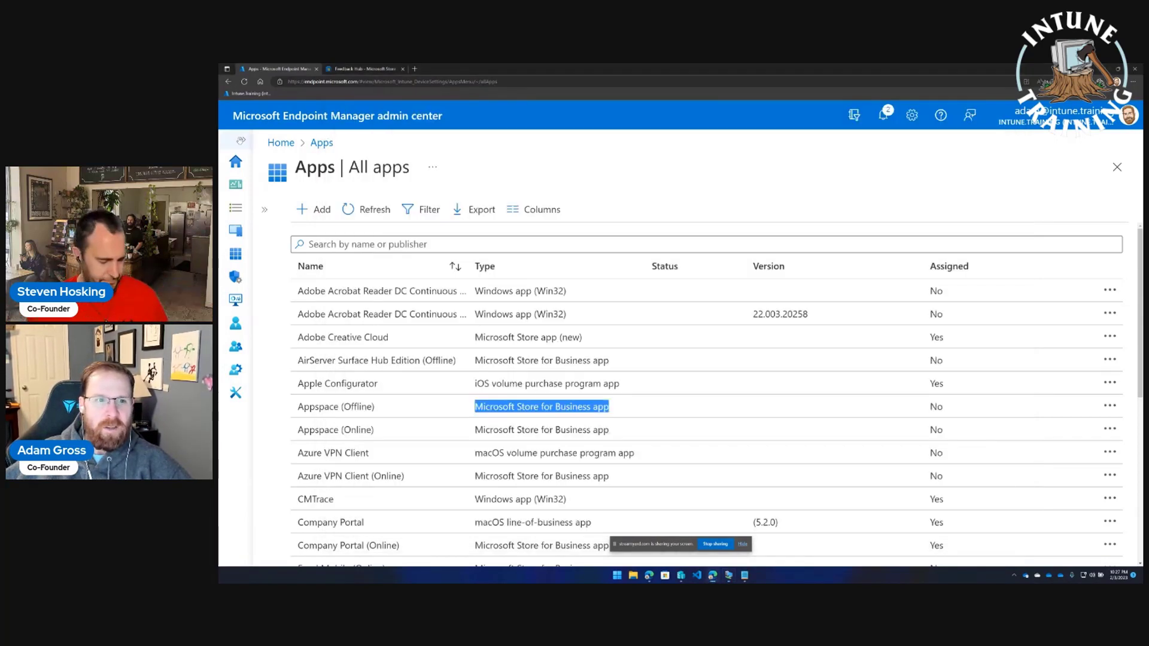
click(240, 140)
click(259, 161)
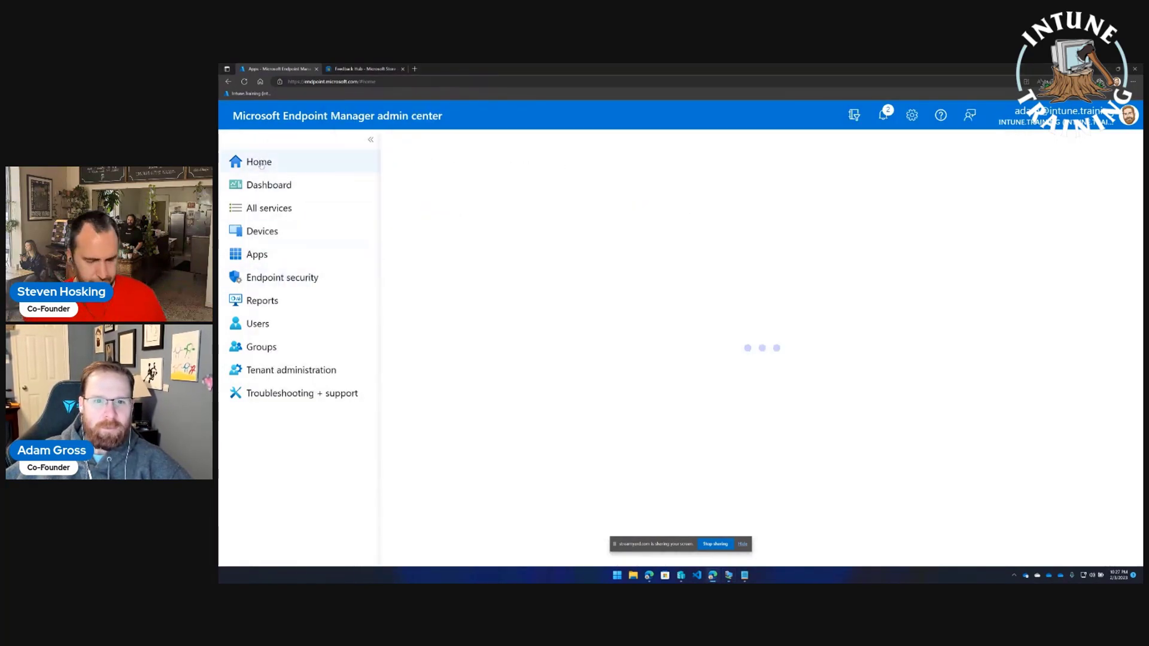
click(335, 373)
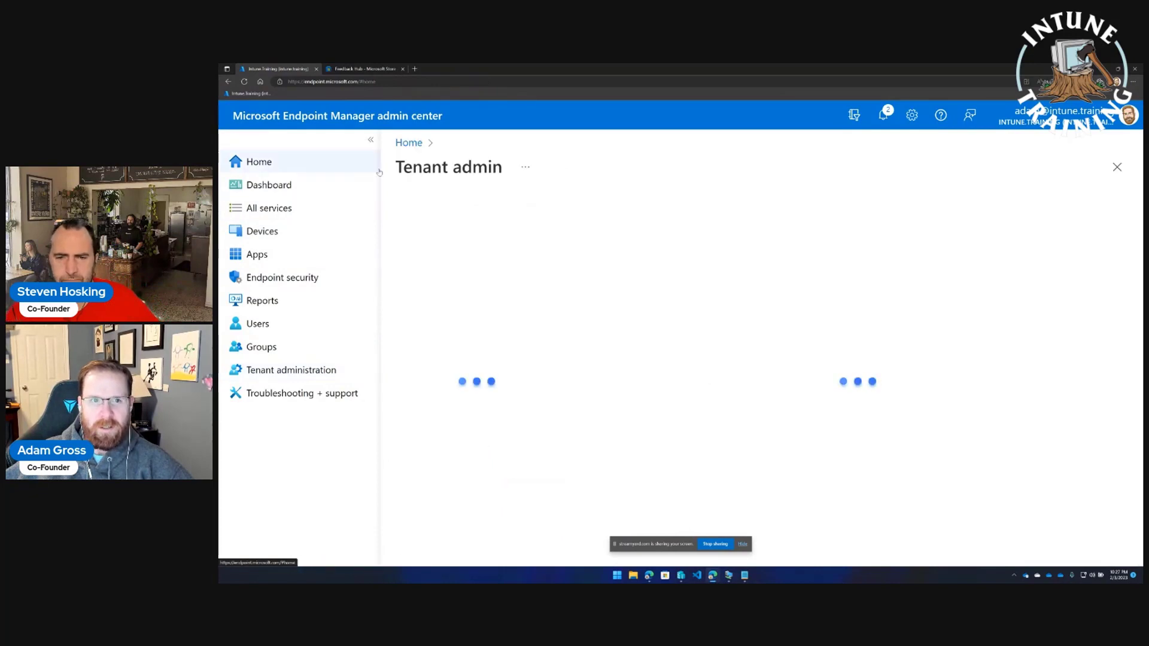
scroll(354, 365, down, 2)
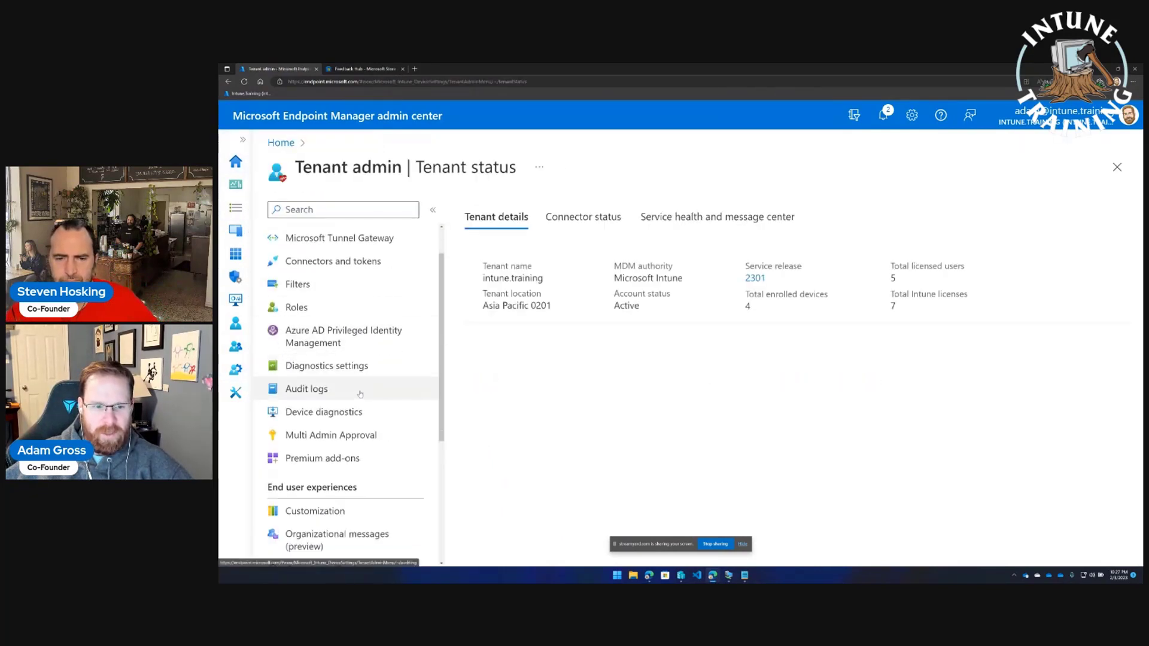
scroll(360, 394, down, 2)
click(334, 402)
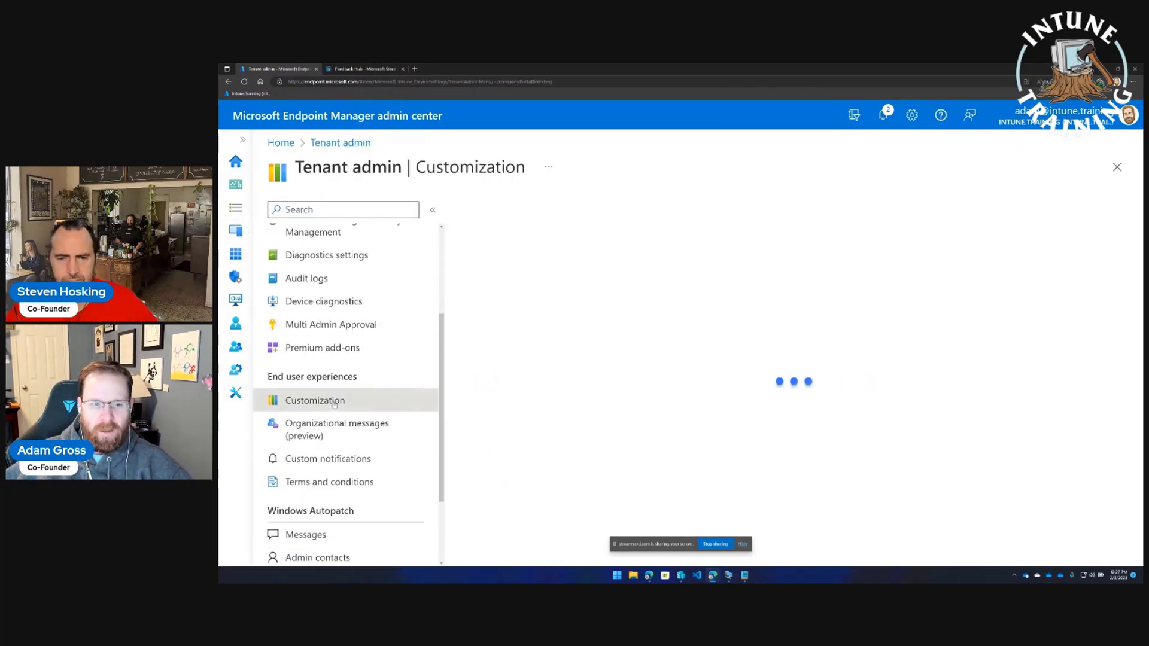
click(433, 210)
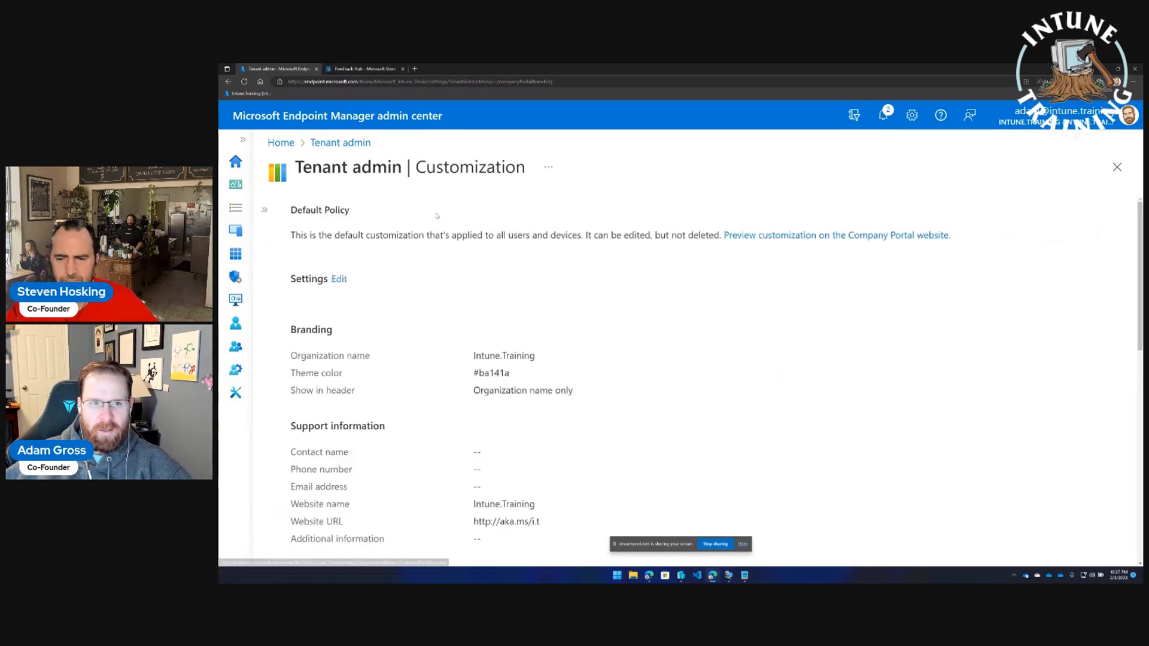
Preview the default policy's customization on the Company Portal website using the signed-in account, and close the Feedback Hub page.
drag(310, 236, 685, 237)
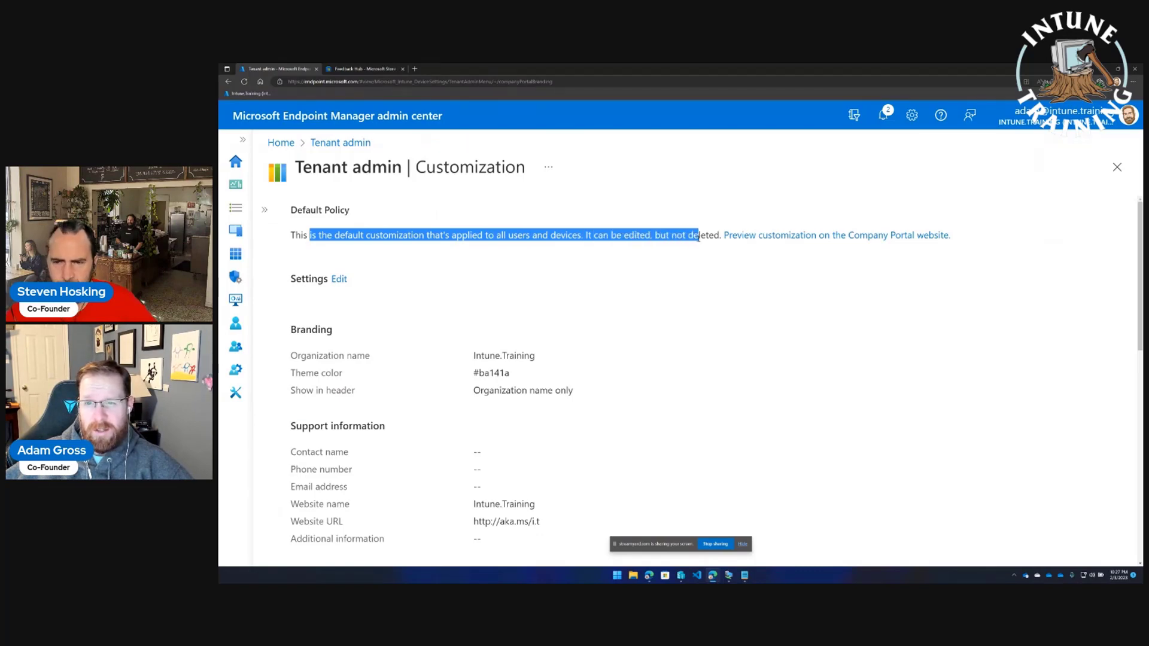
click(718, 237)
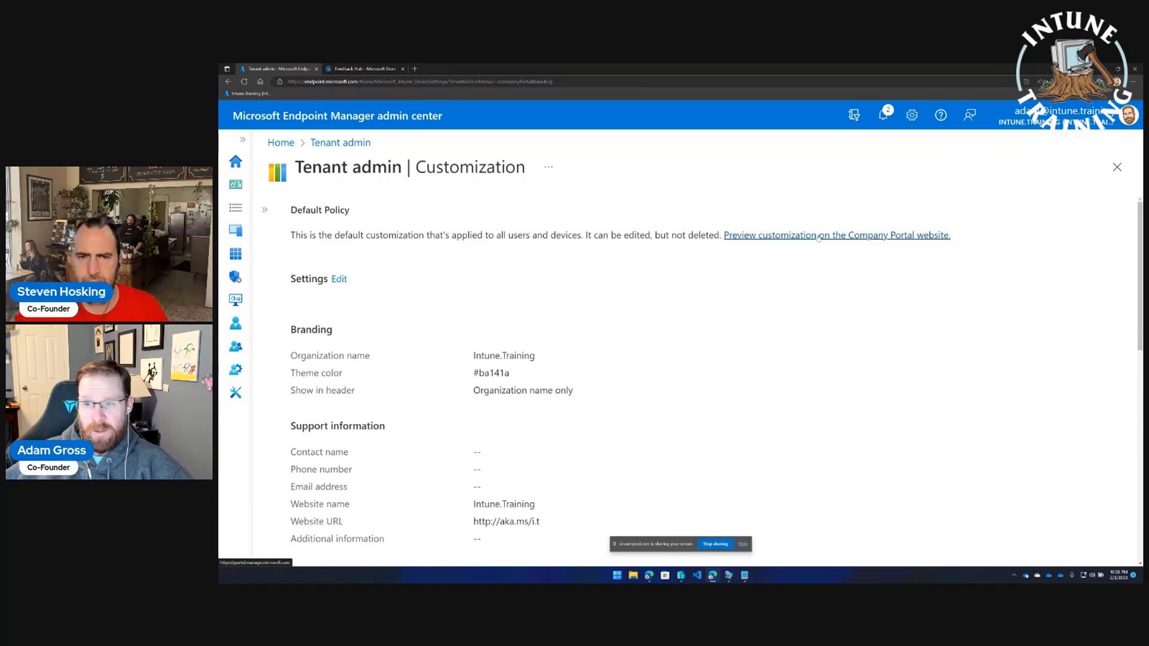
click(818, 235)
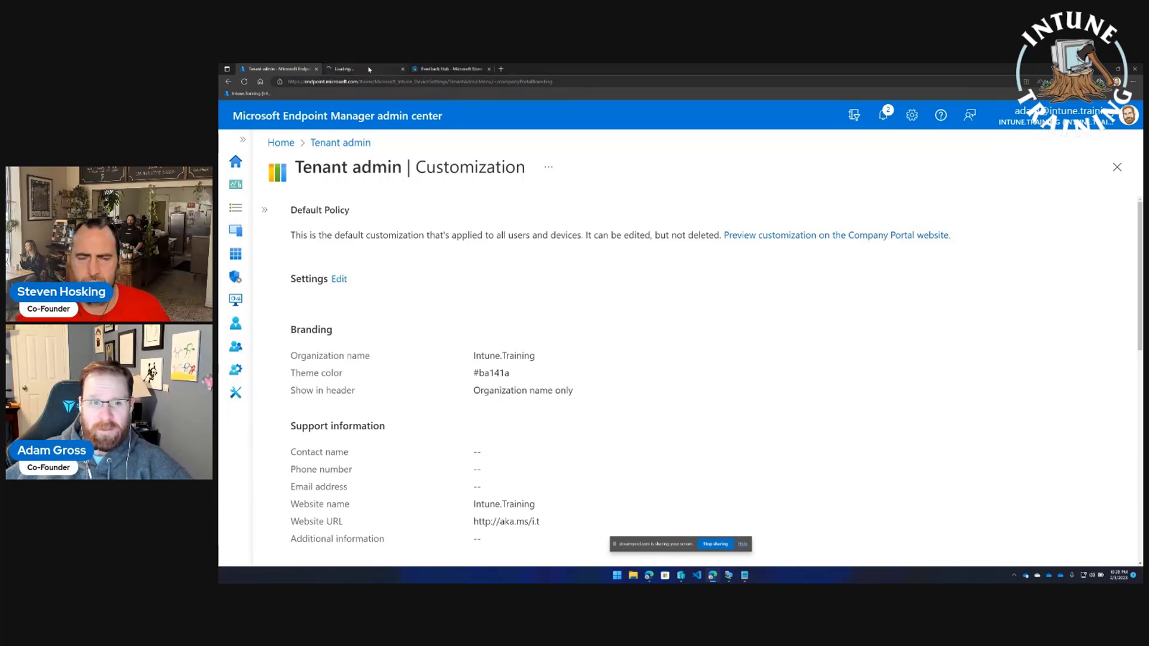
click(366, 69)
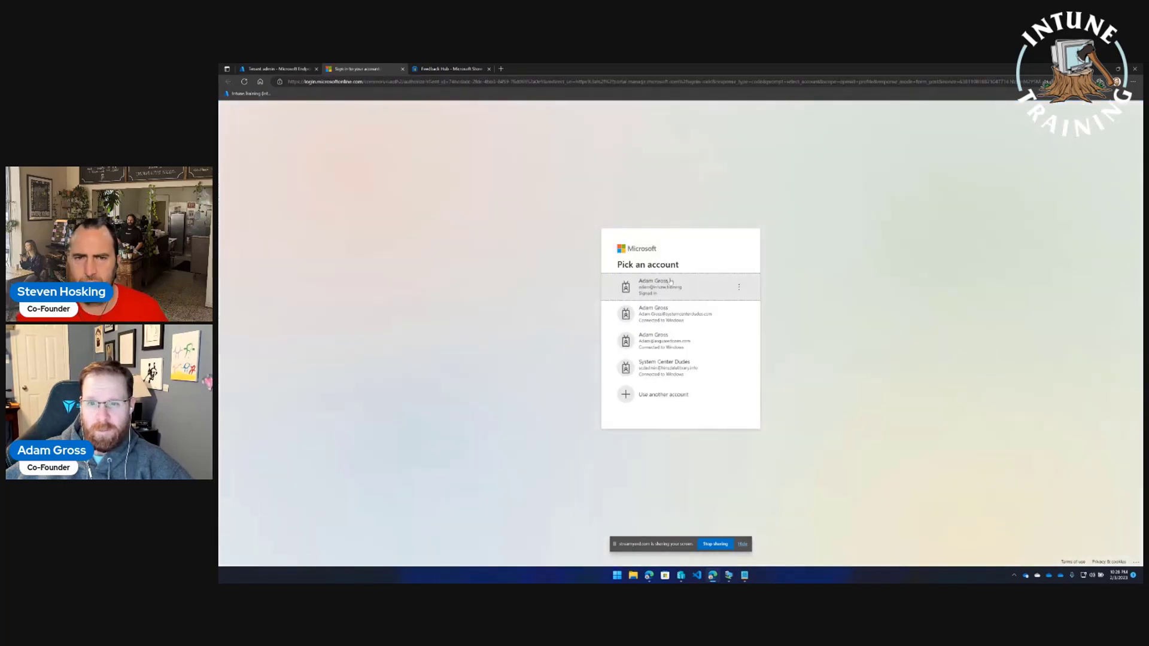
click(696, 297)
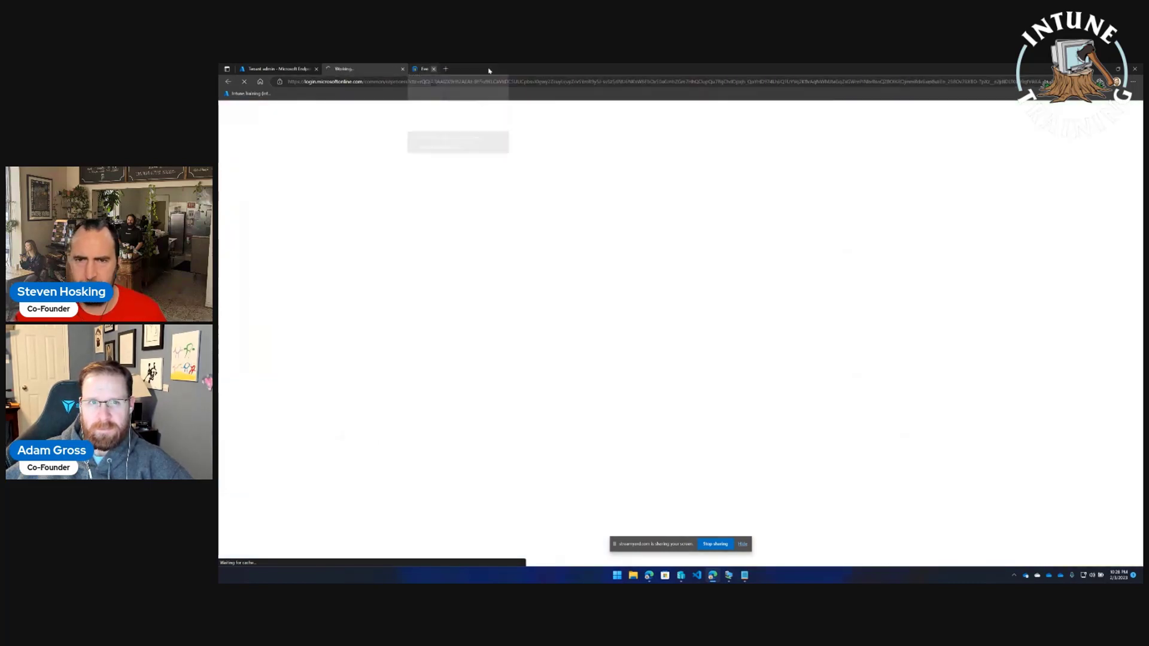
click(489, 68)
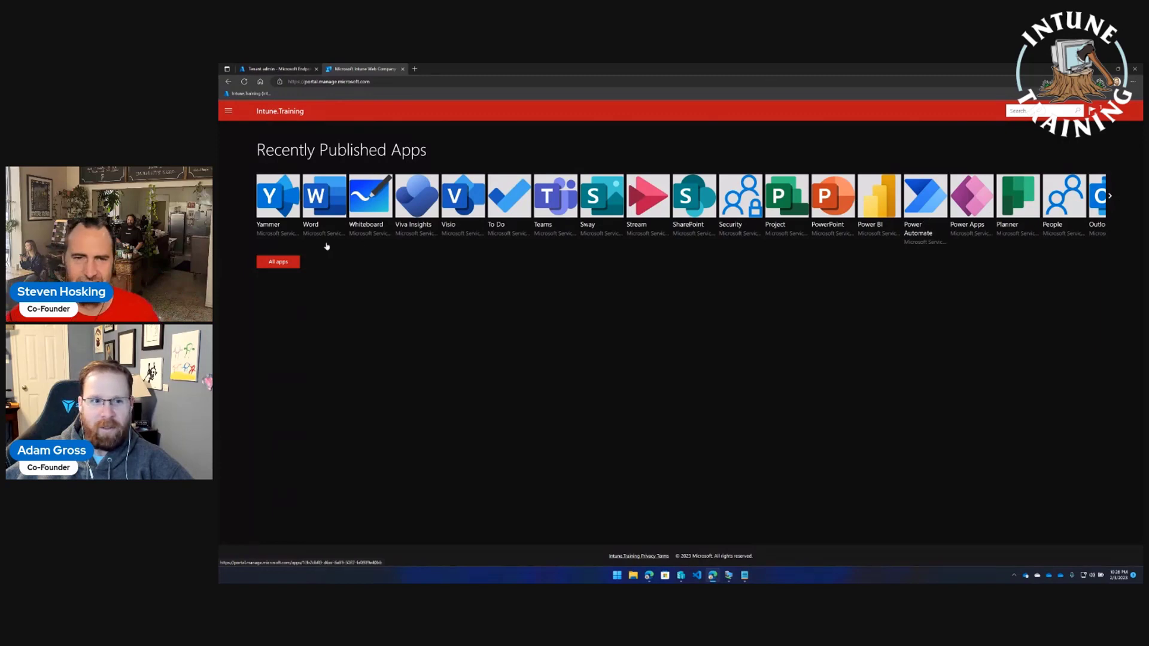
Open the default customization policy's settings for editing and check the theme color choices, keeping Red.
click(280, 69)
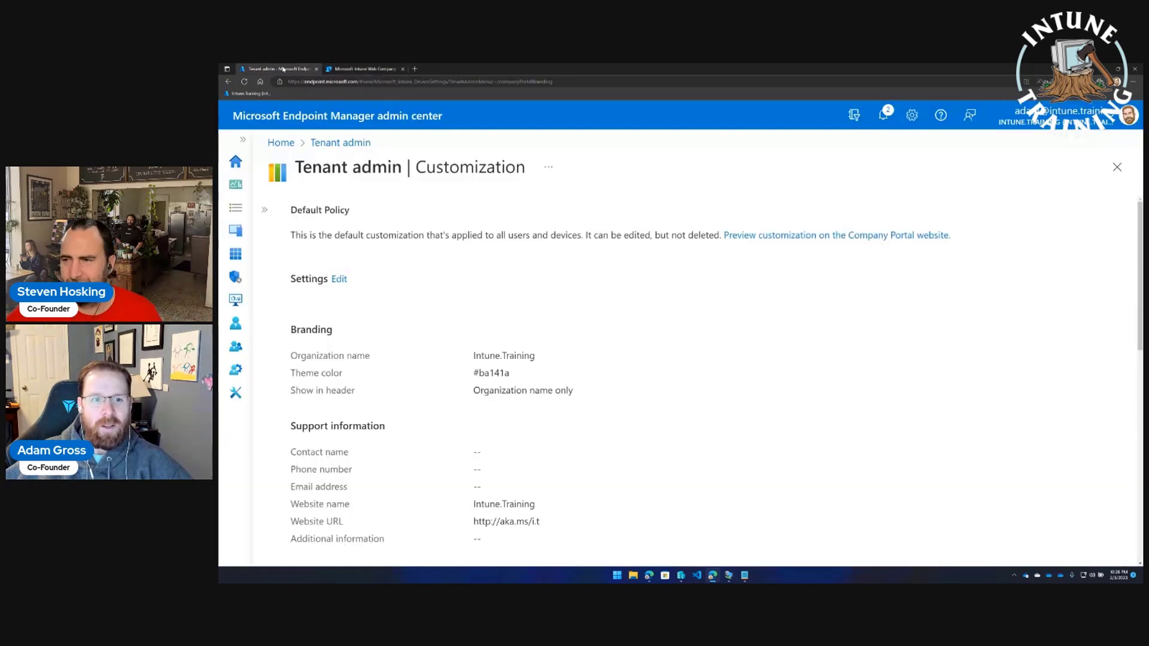
click(339, 279)
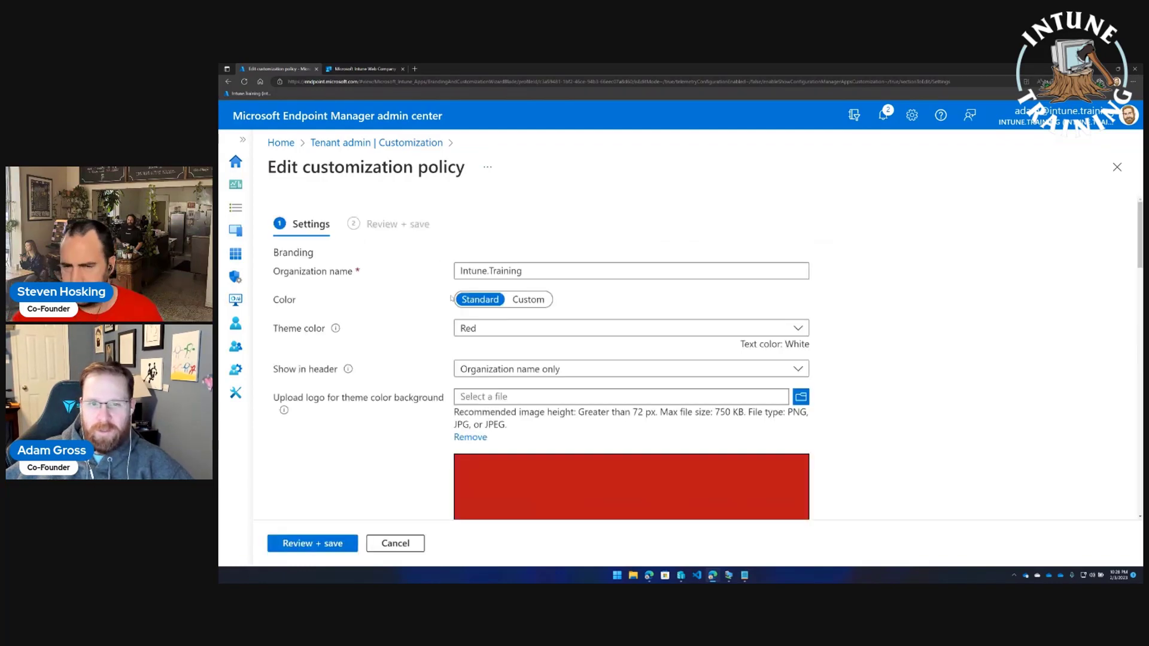
click(565, 330)
click(538, 332)
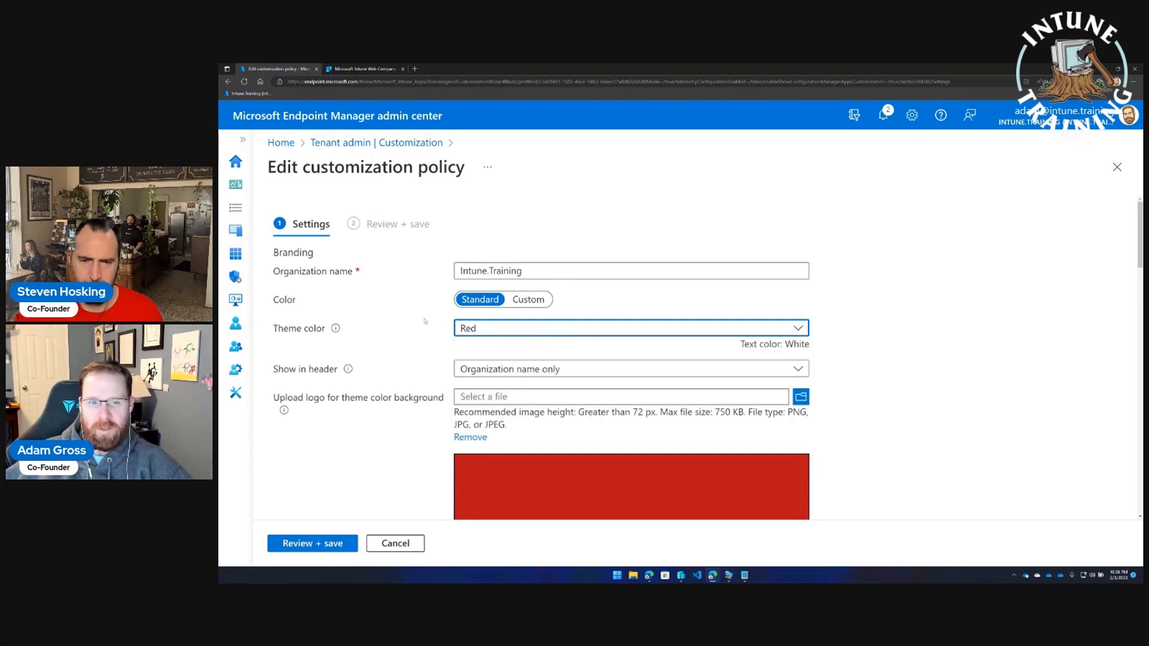
Review the policy's branding images, support information, enrollment and privacy settings through to the App Sources and Hide features sections.
scroll(454, 359, down, 1)
scroll(454, 362, down, 7)
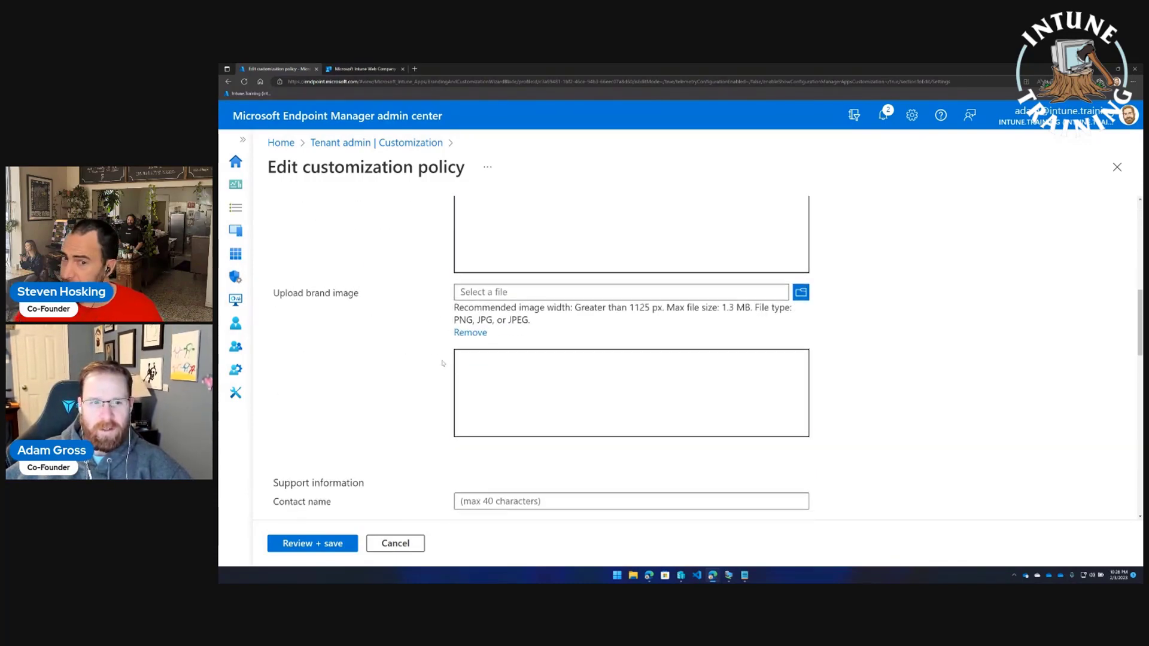
scroll(430, 341, up, 4)
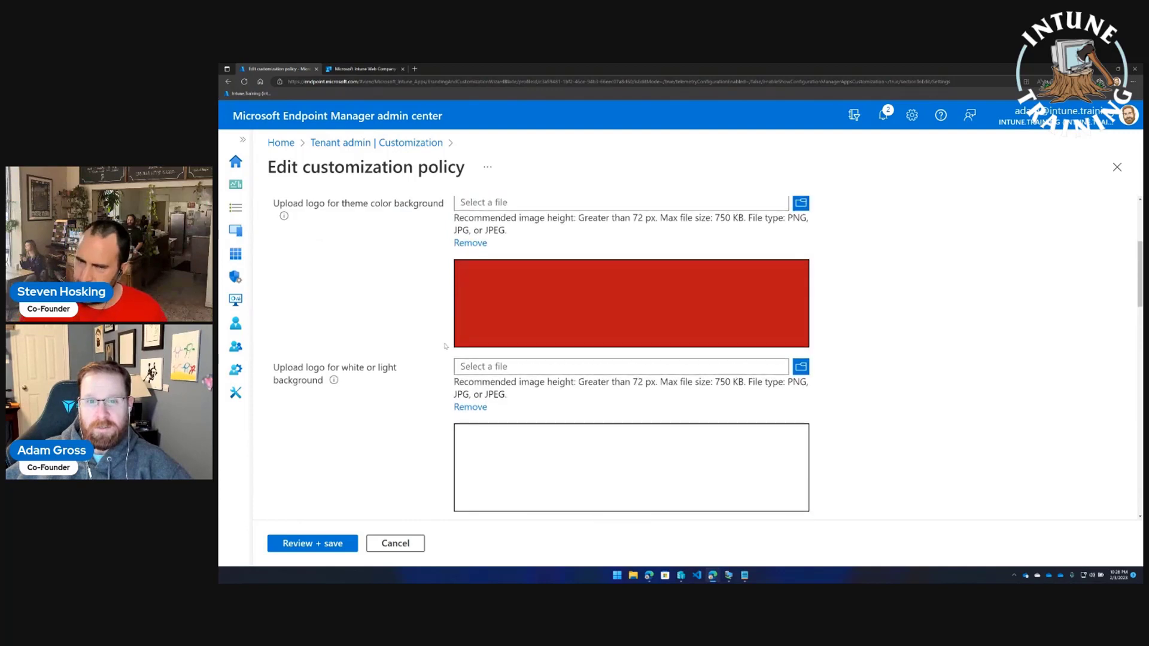
scroll(427, 342, down, 5)
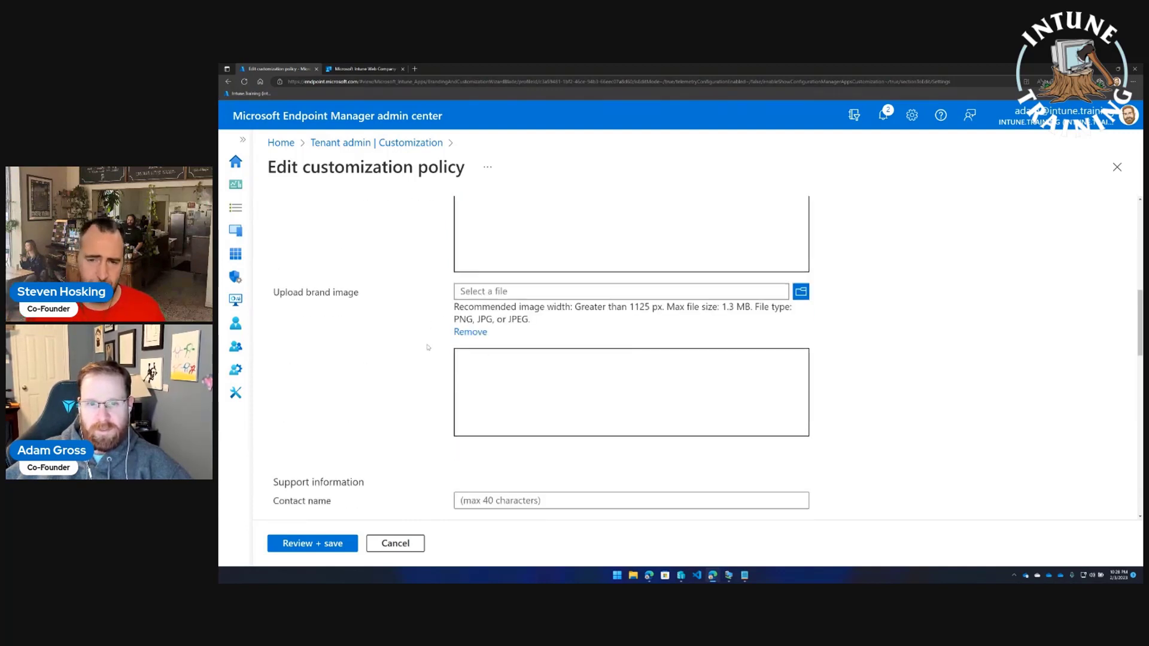
scroll(430, 343, down, 2)
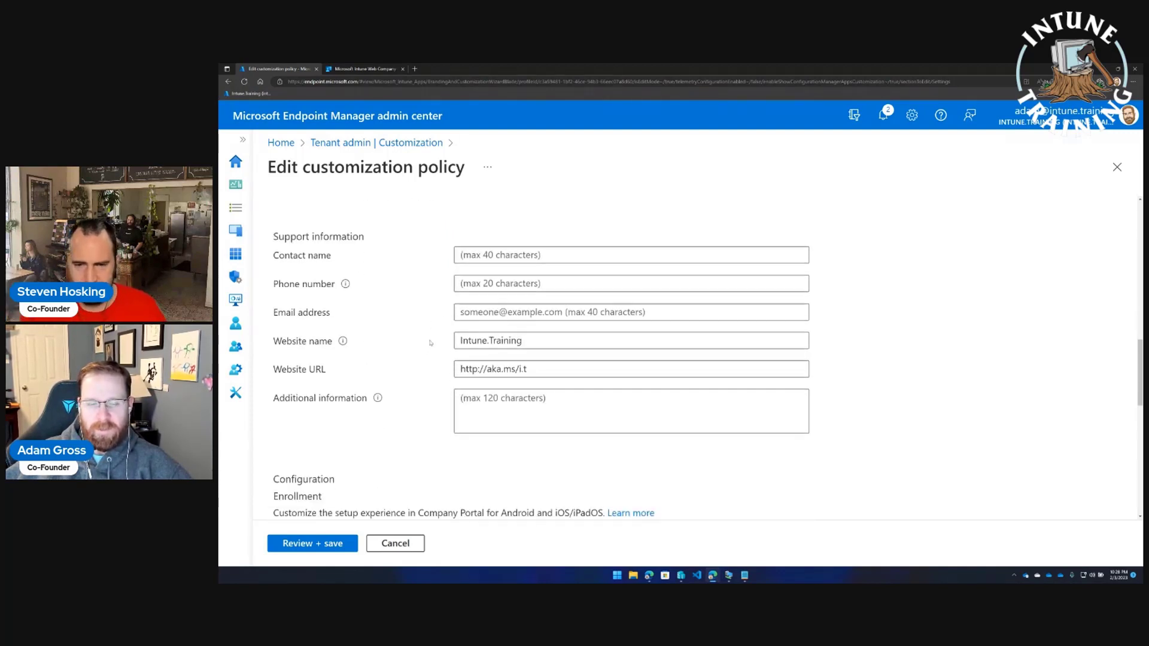
scroll(428, 335, down, 2)
scroll(411, 281, down, 3)
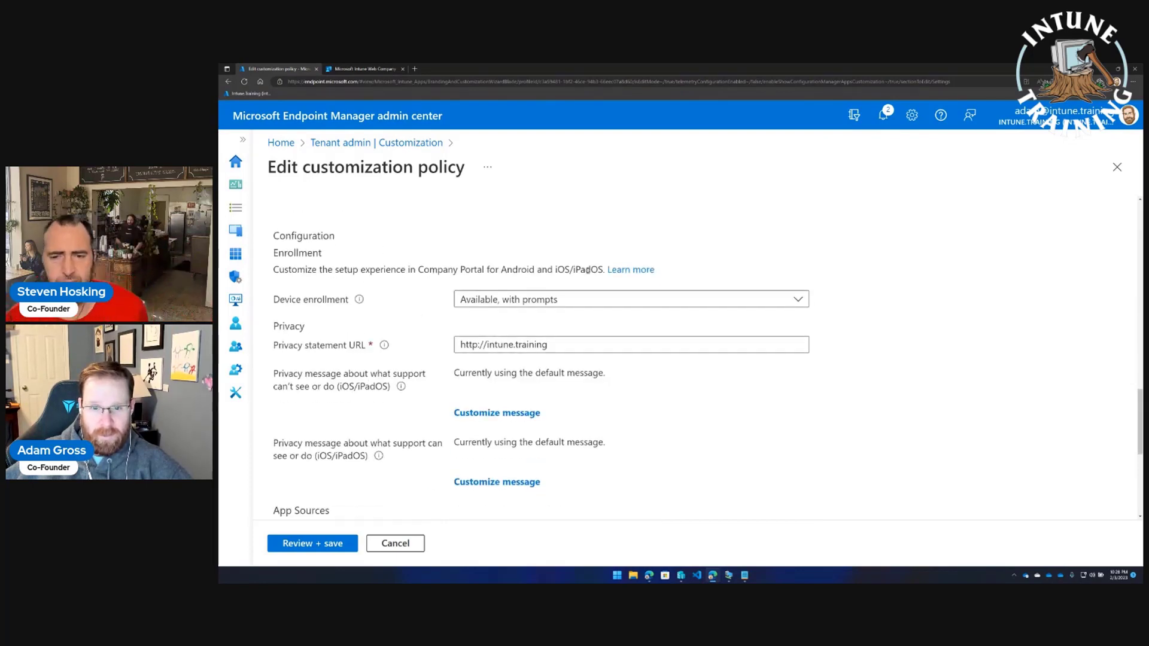
scroll(546, 269, down, 5)
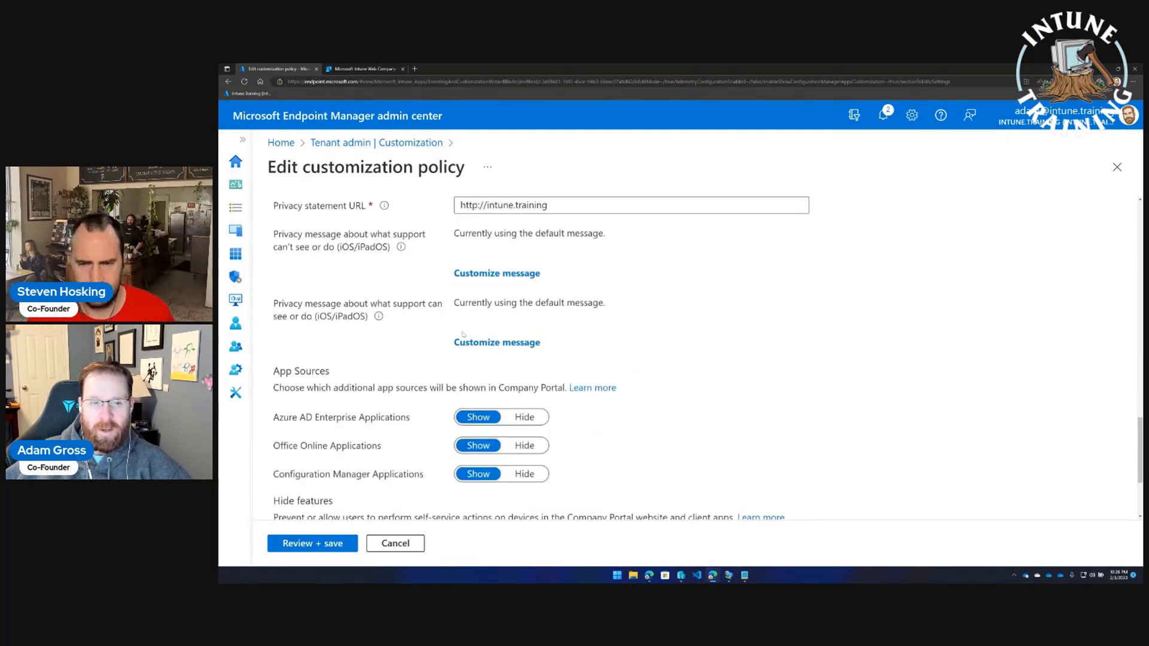
scroll(460, 336, down, 1)
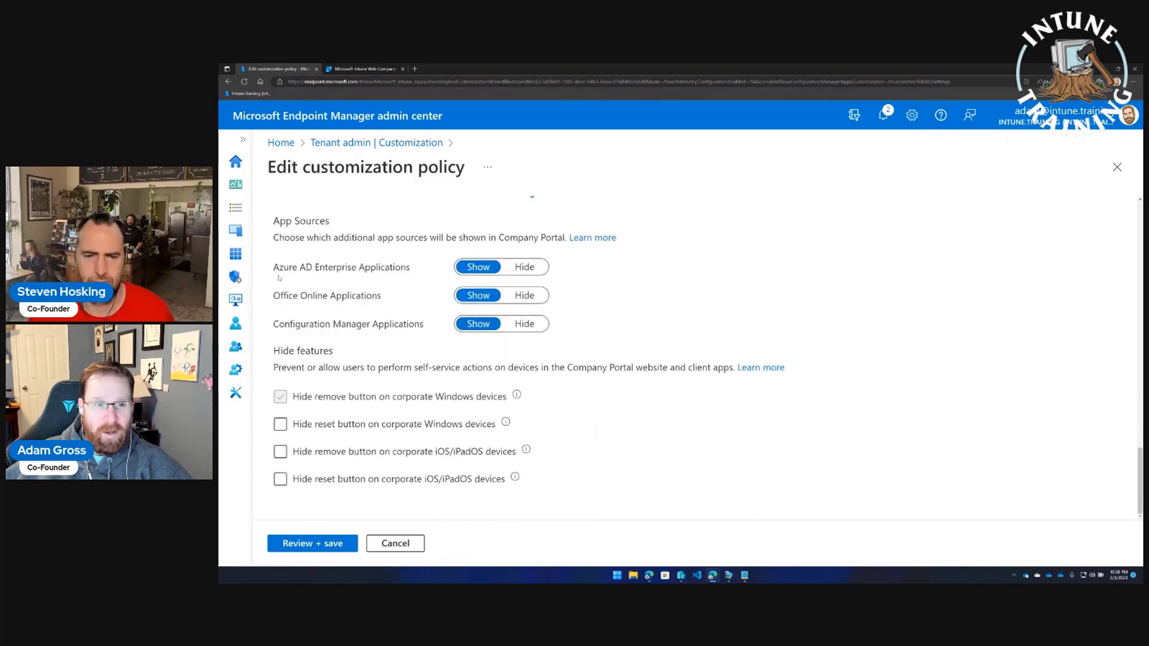
Examine the Azure AD Enterprise, Office Online and Configuration Manager Applications entries under App Sources, highlighting each name.
drag(277, 269, 417, 269)
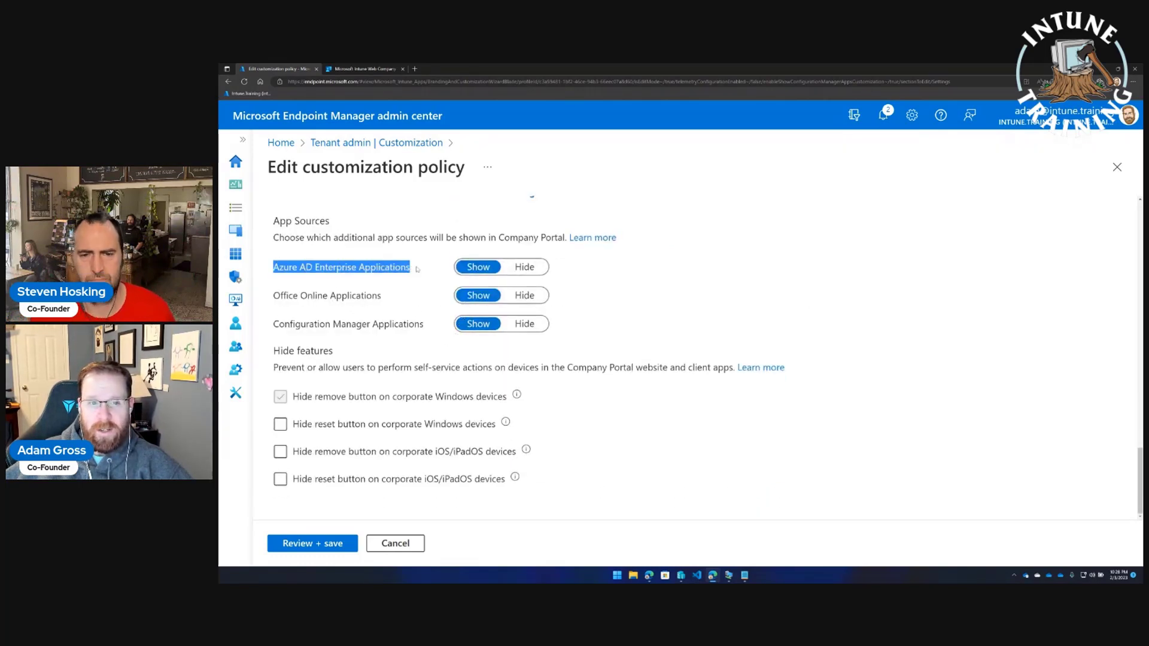
drag(274, 296, 373, 295)
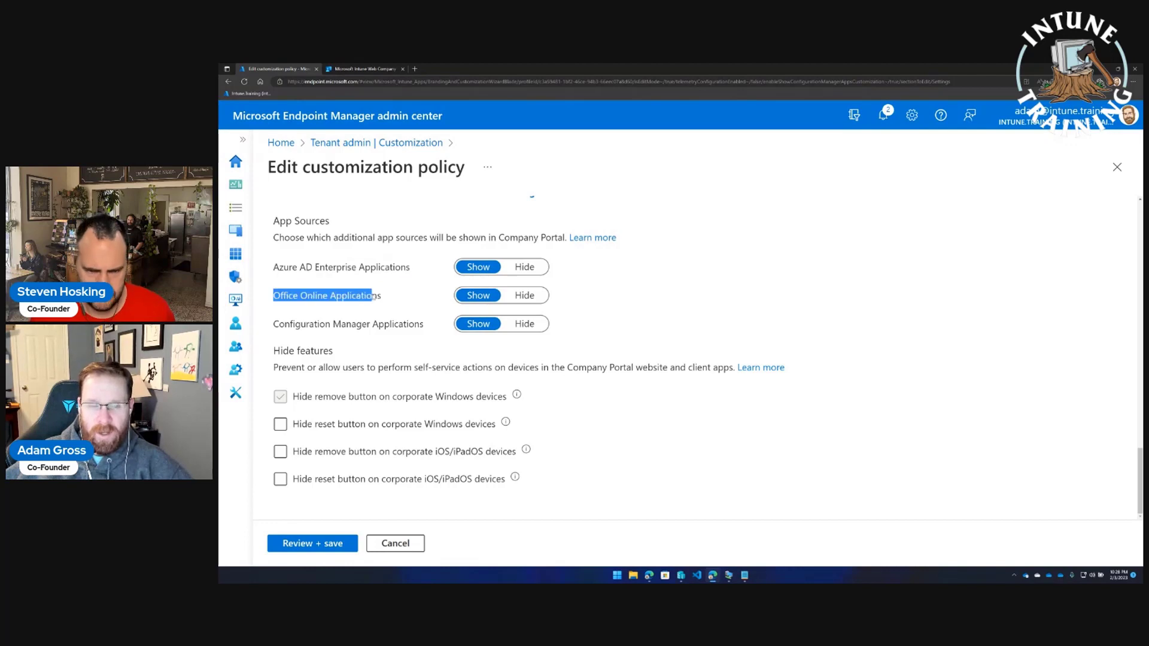
click(386, 320)
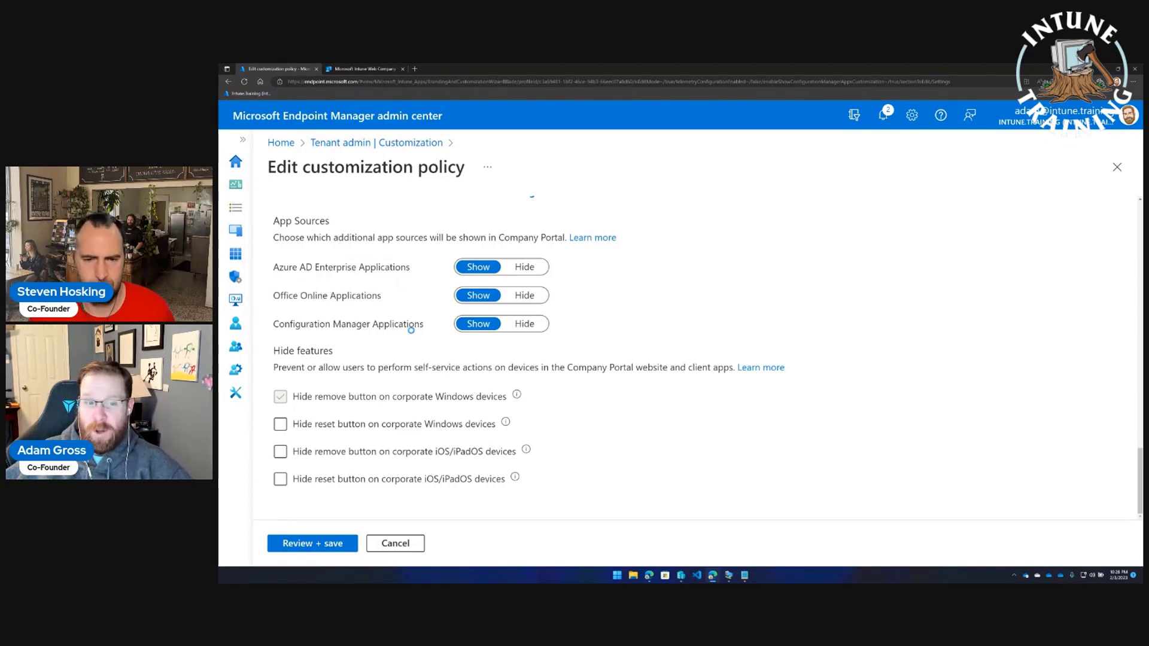
drag(277, 325, 411, 326)
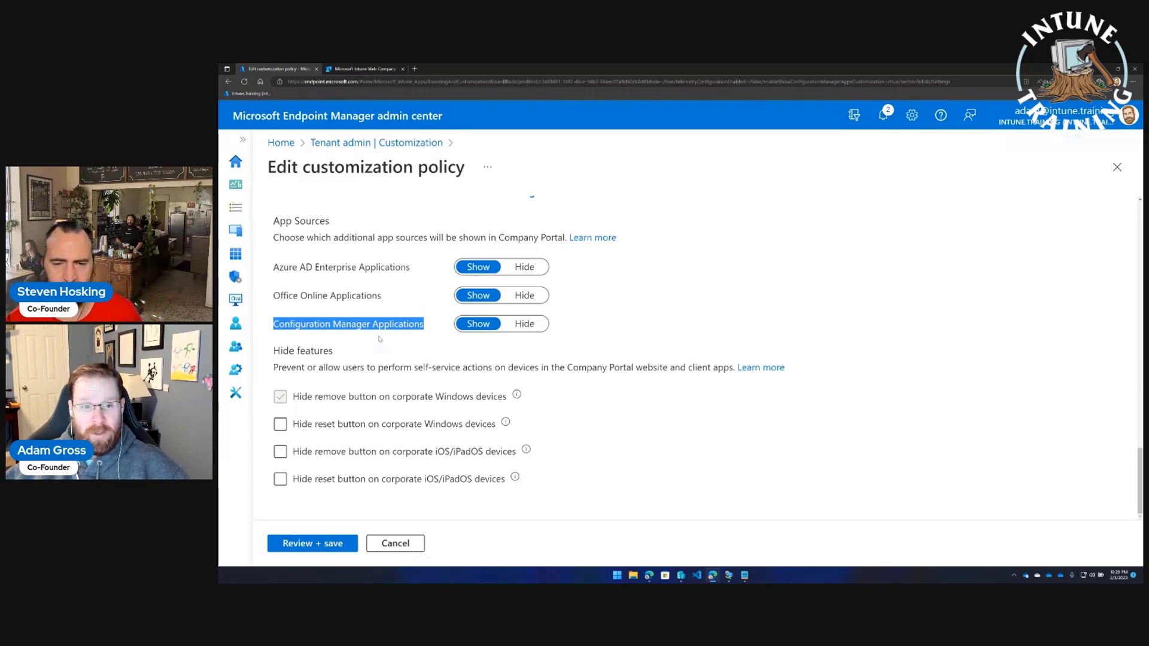
click(414, 323)
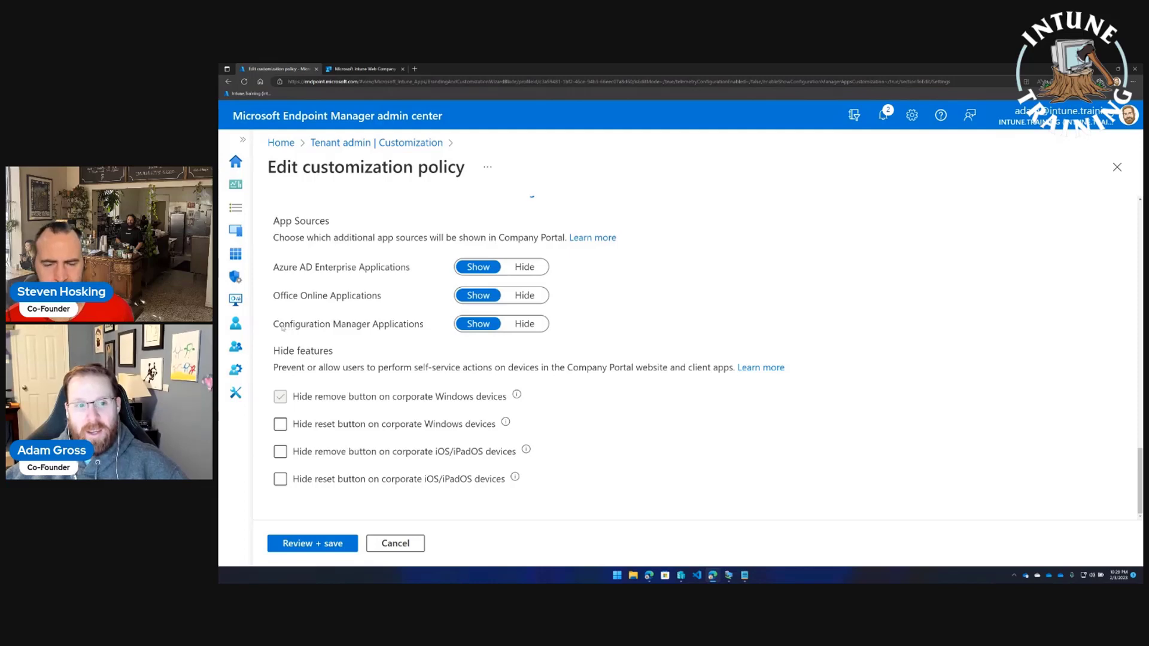
drag(279, 327, 422, 334)
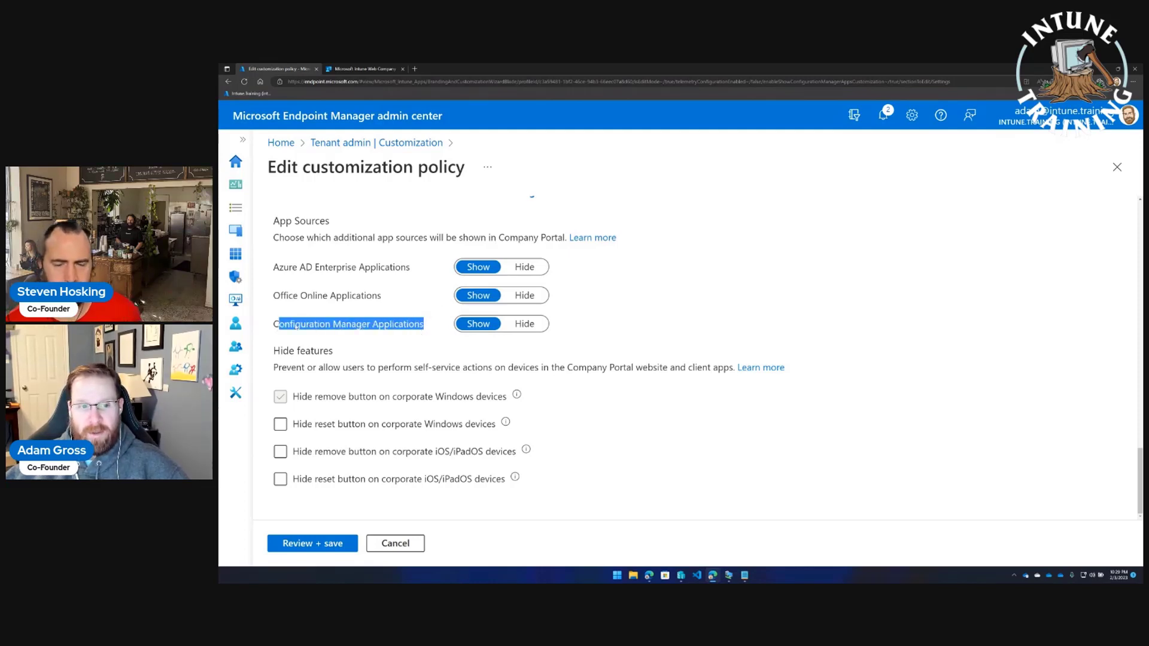
drag(274, 327, 436, 312)
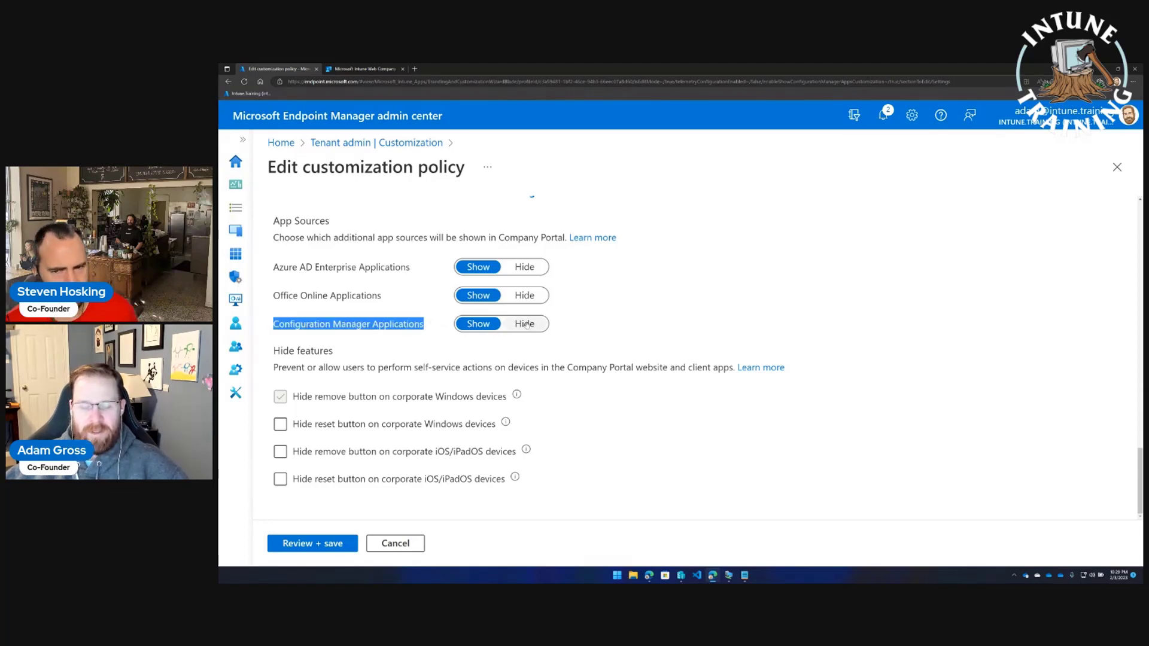
Set Azure AD Enterprise, Office Online and Configuration Manager Applications to Hide under App Sources, and save the customization policy.
click(525, 325)
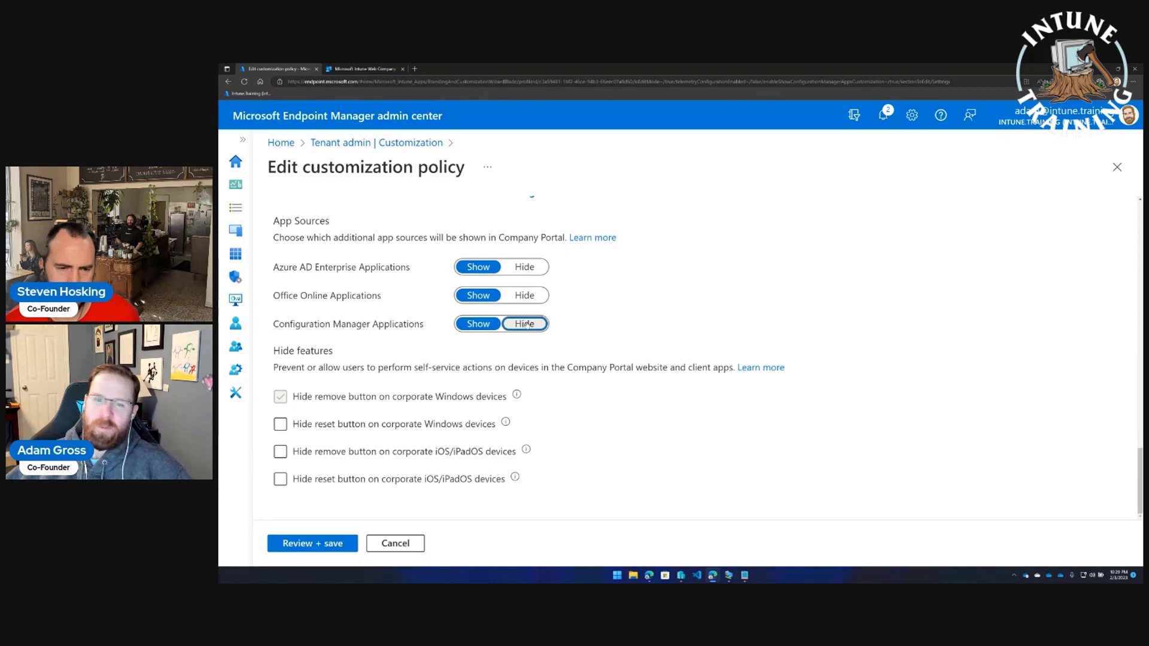
click(519, 295)
click(527, 267)
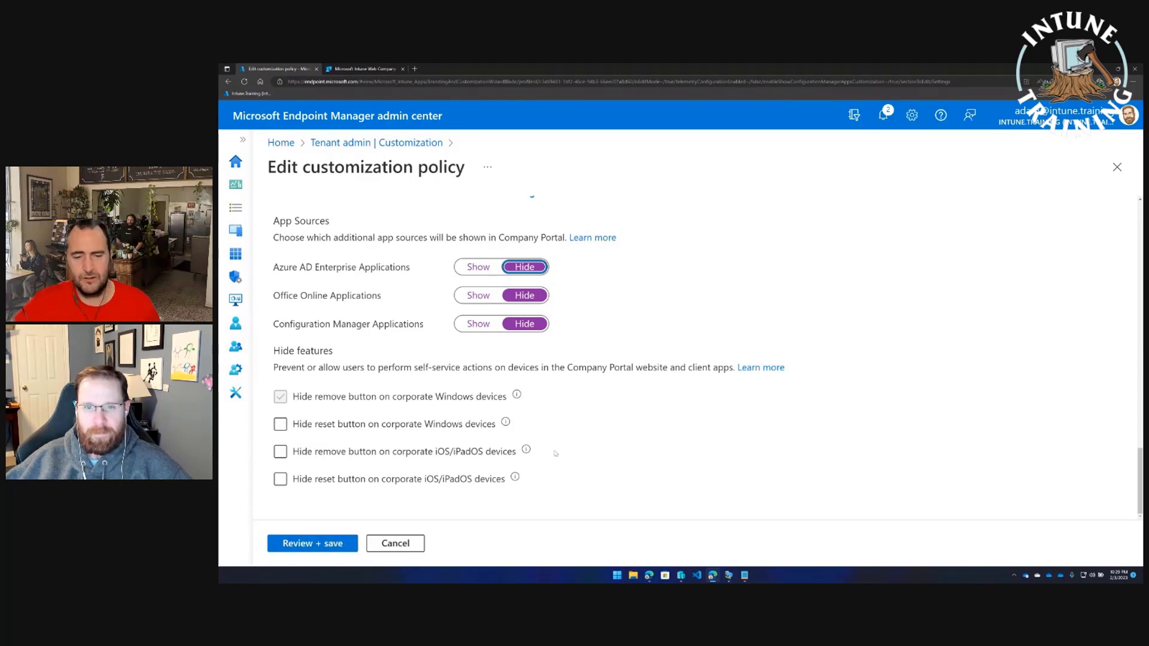
scroll(555, 452, up, 3)
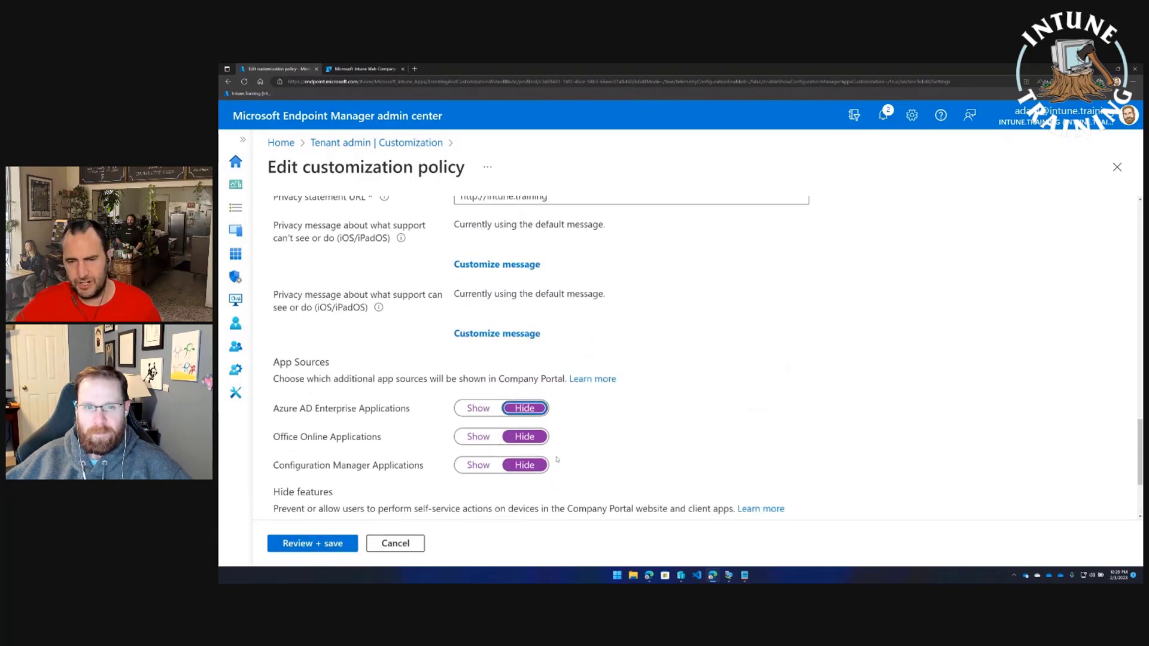
click(326, 545)
click(301, 546)
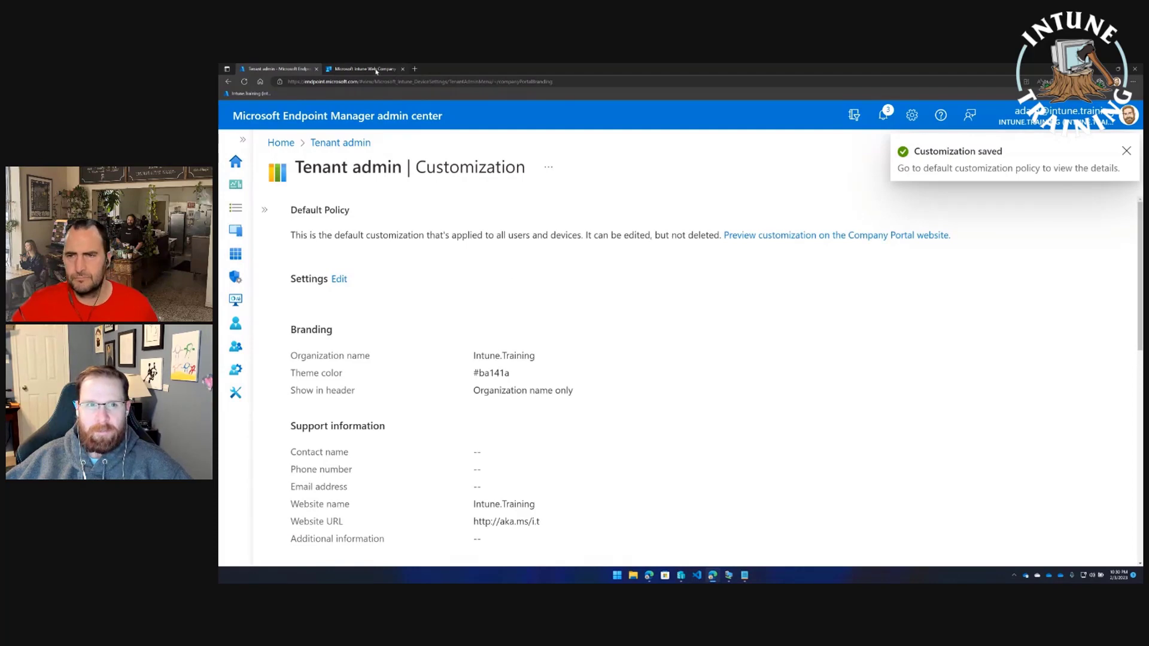
Reload the Company Portal website several times to check its recently published apps against the saved policy.
click(376, 70)
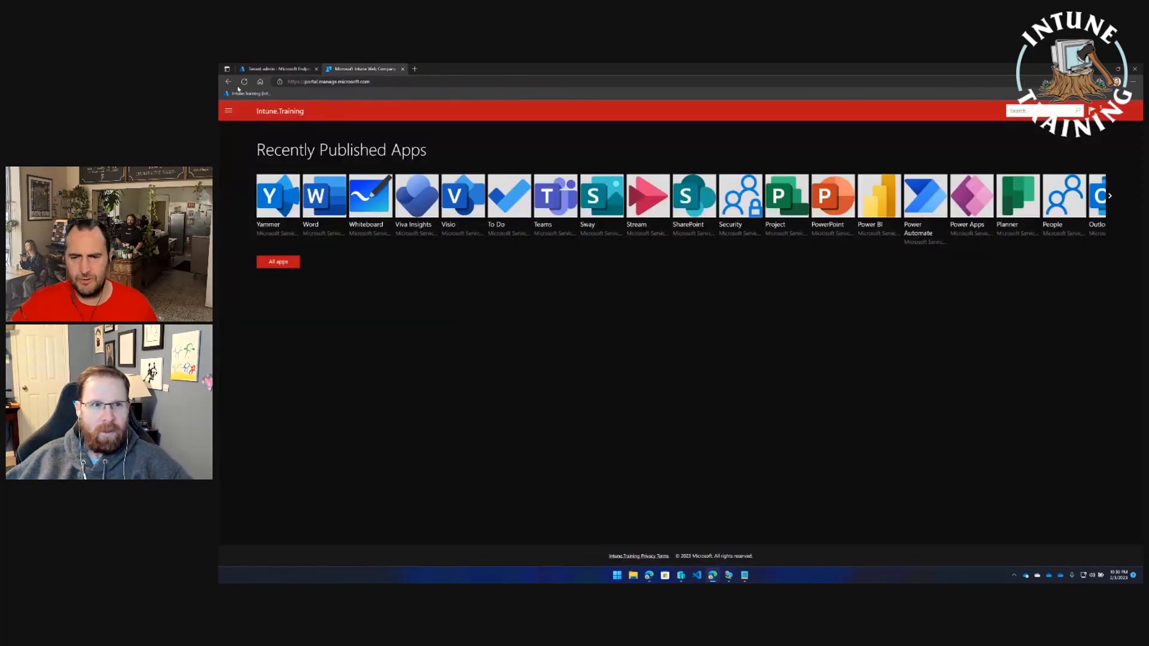
click(245, 82)
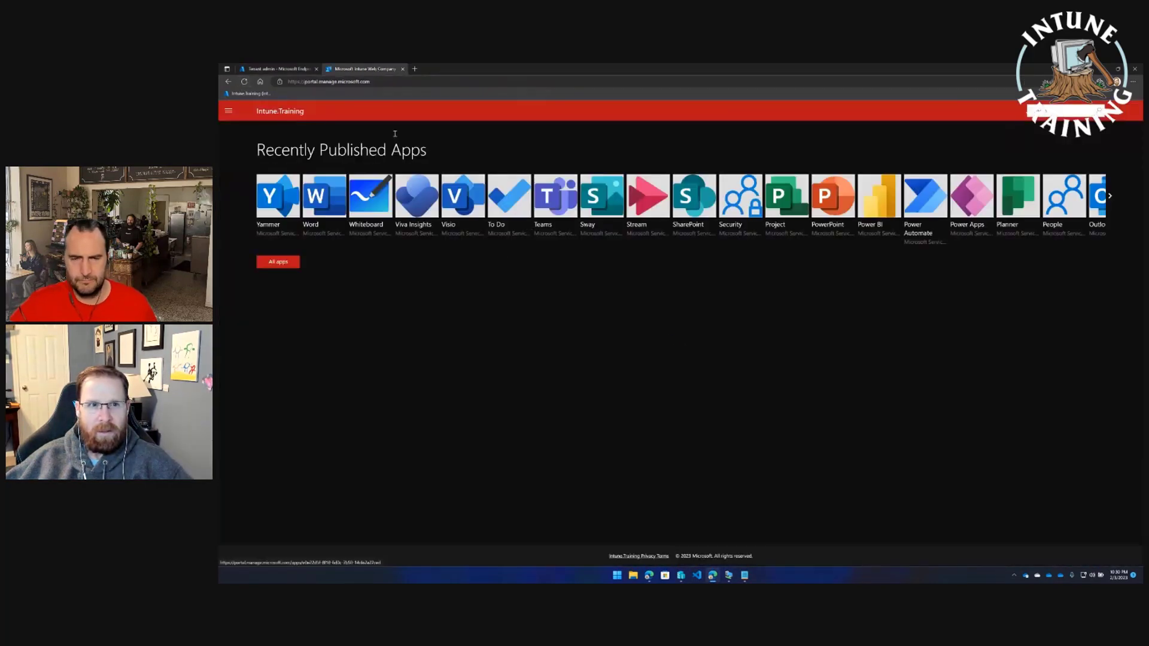
click(245, 83)
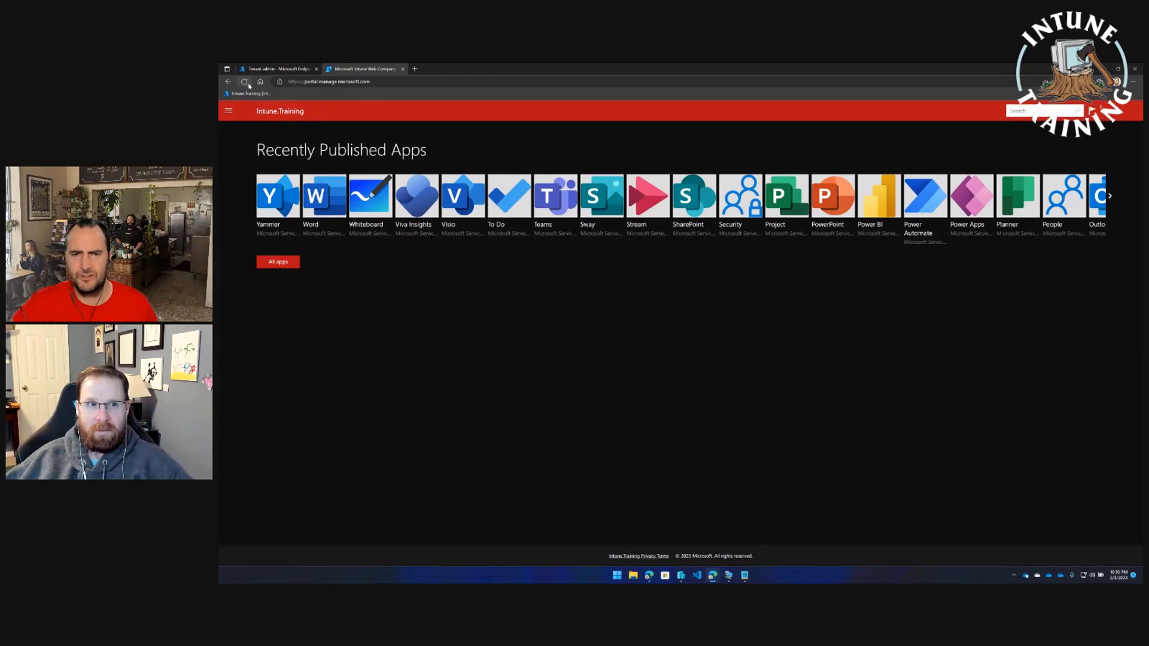
click(246, 83)
Close the Company Portal website and preview it afresh from the default policy's Customization page.
click(294, 71)
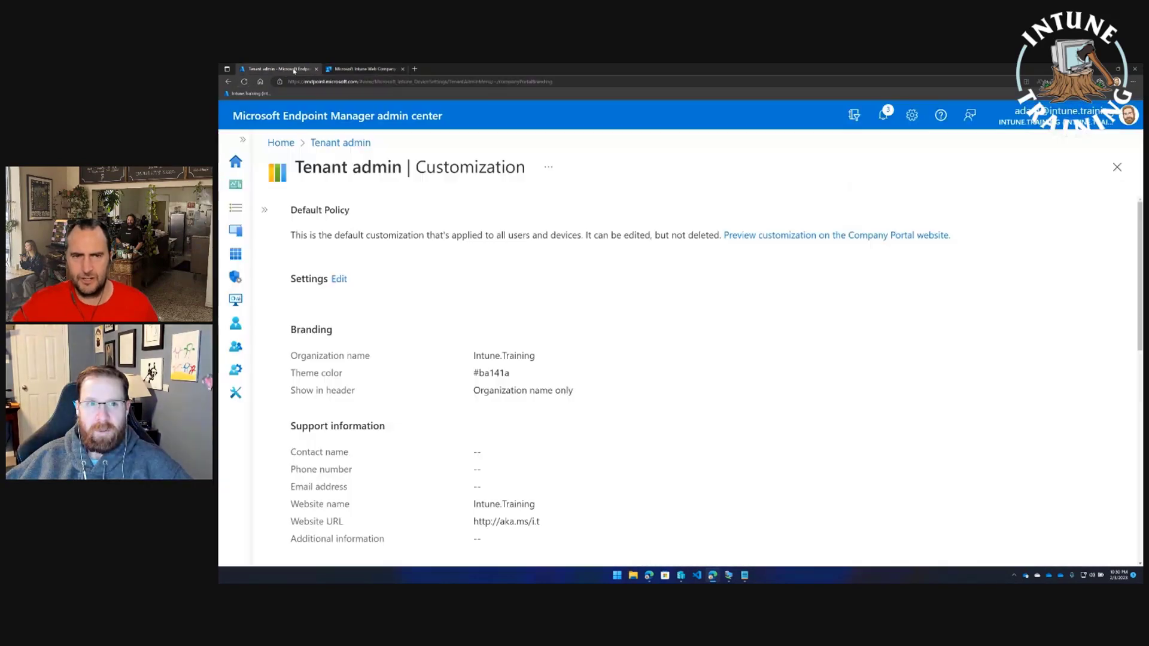
click(402, 69)
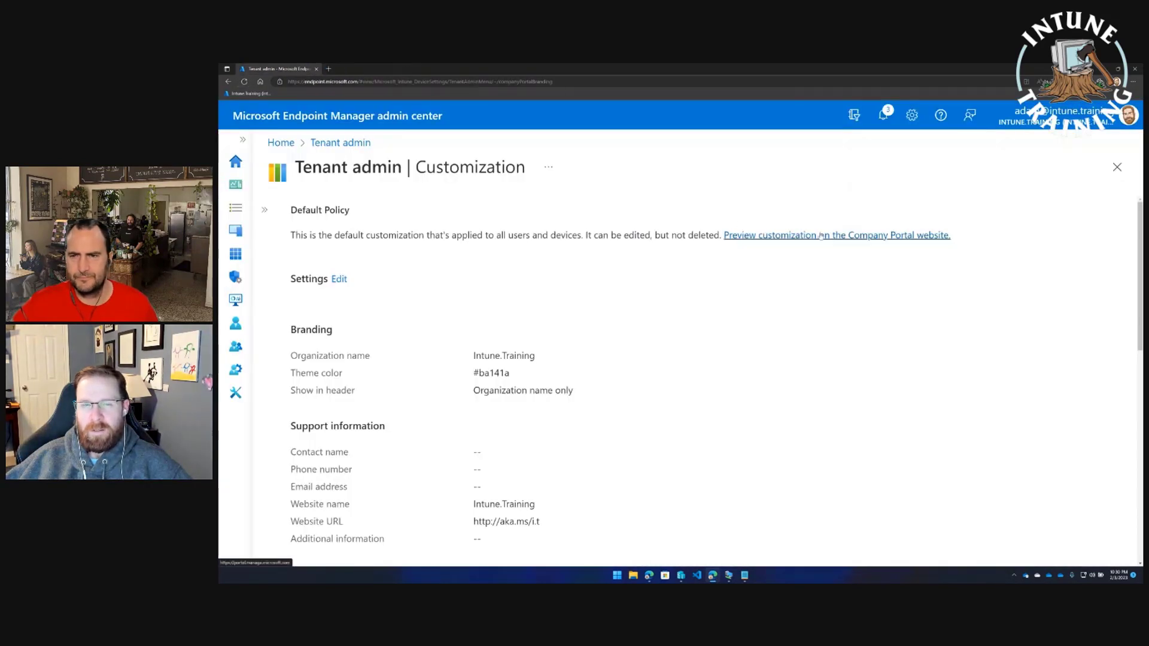
click(820, 235)
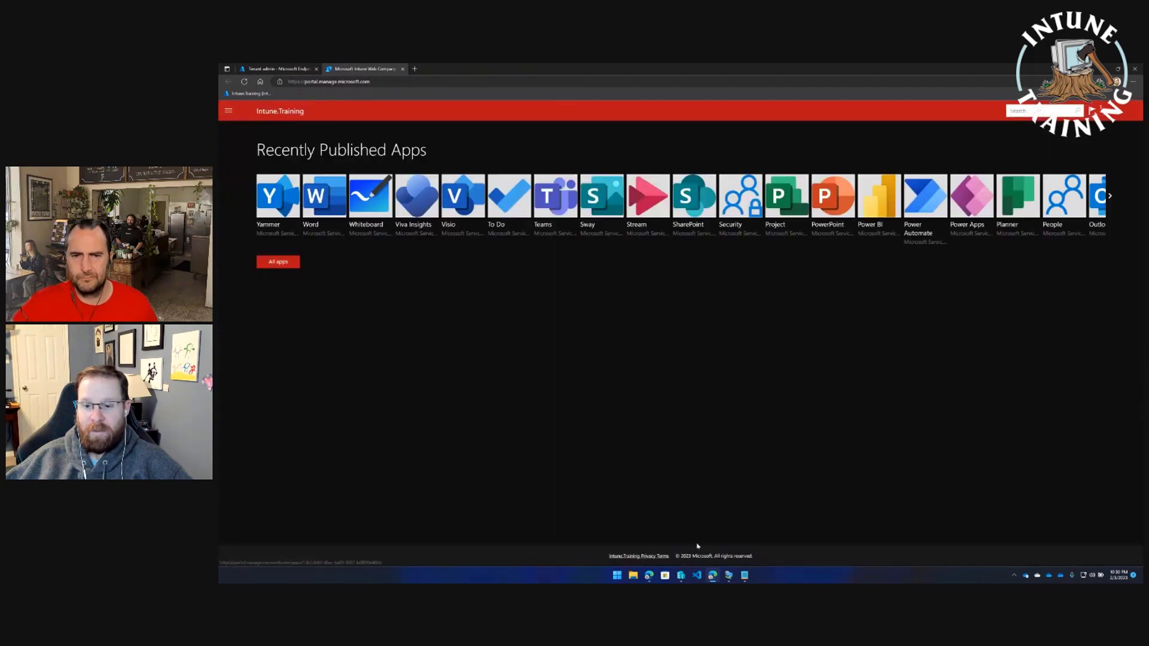
Switch to the virtual machine and restart its Company Portal app.
click(729, 575)
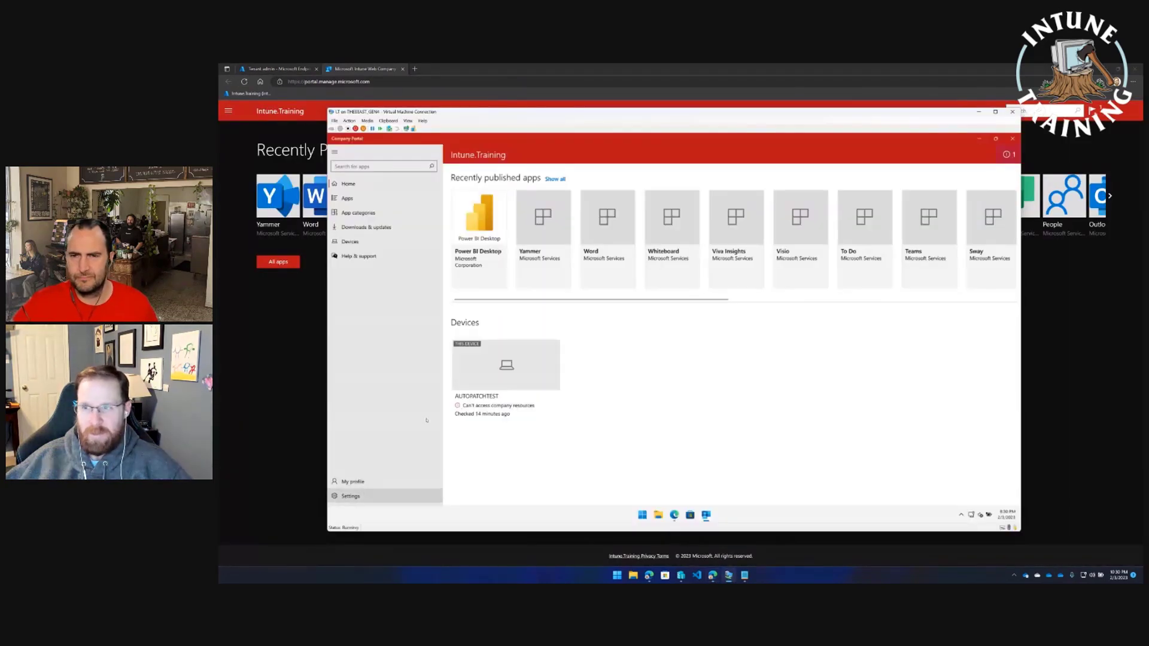
click(1012, 139)
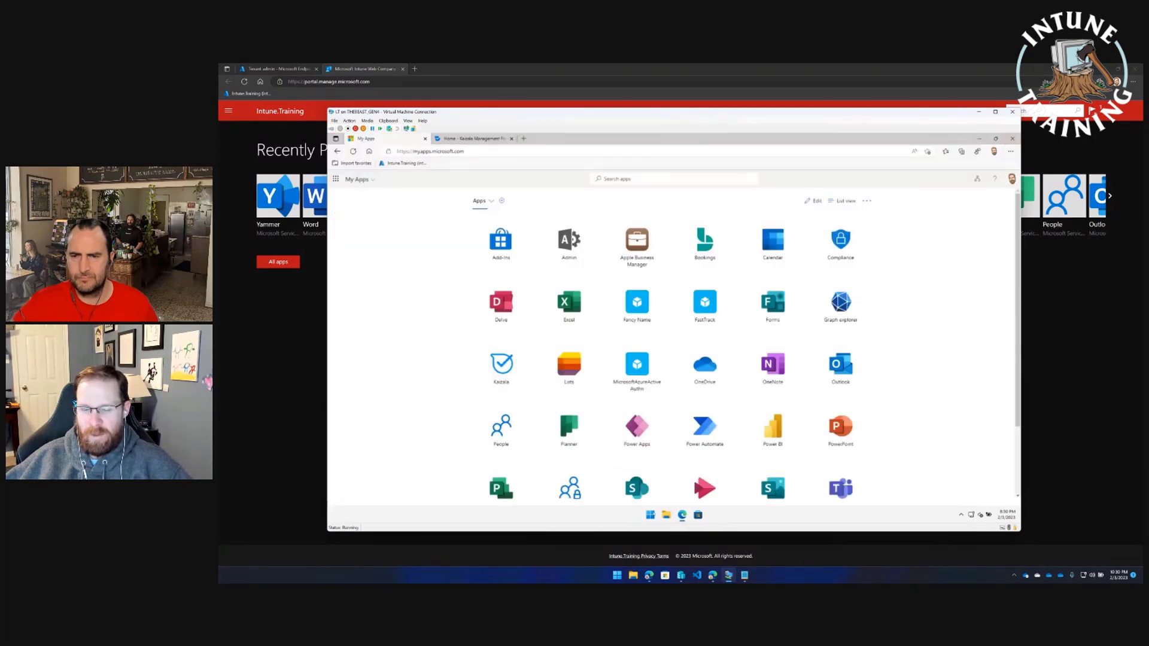
click(650, 516)
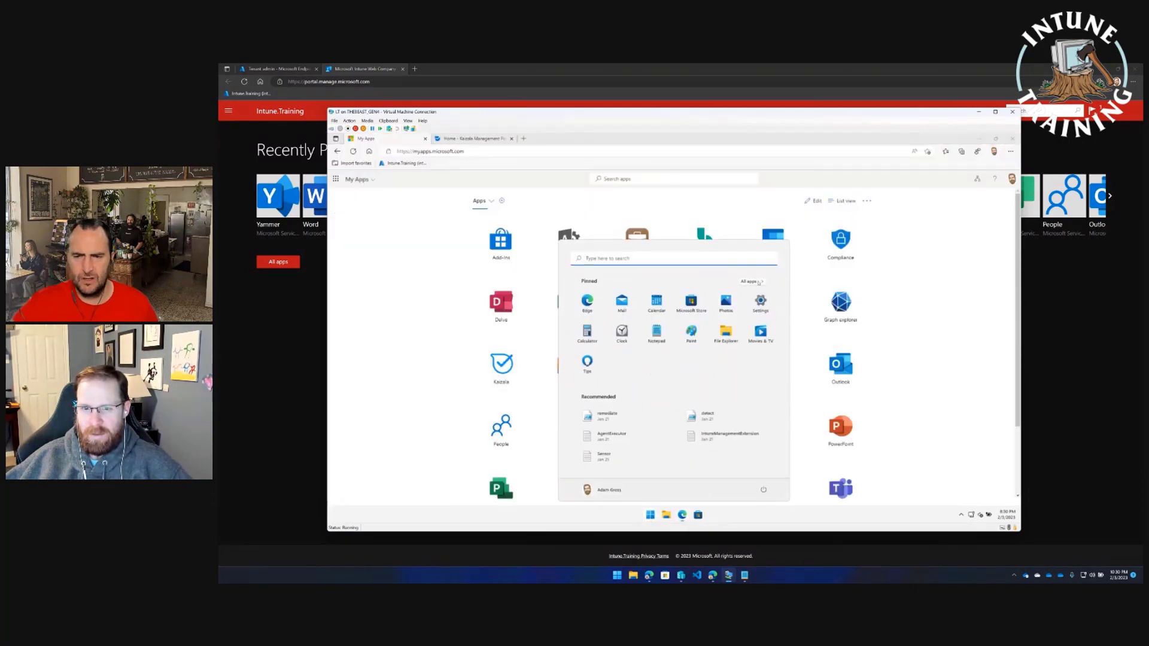
click(750, 282)
click(707, 370)
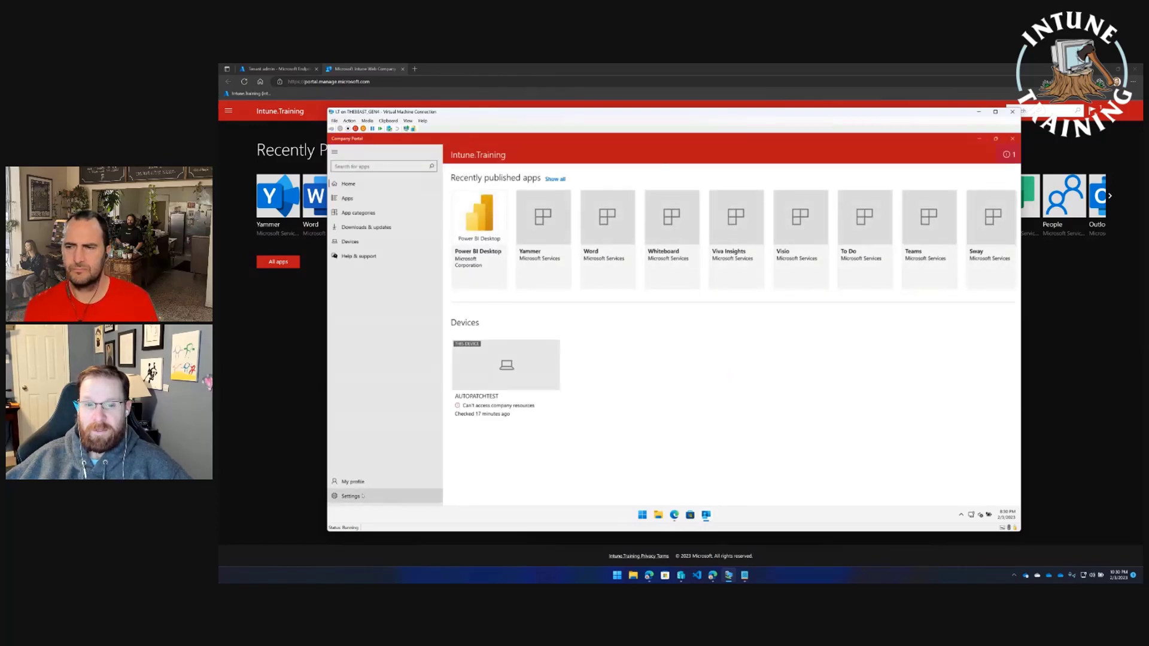
Sync the device from the Company Portal app's settings, check the home page's apps, and return to the sync status.
click(383, 496)
click(468, 207)
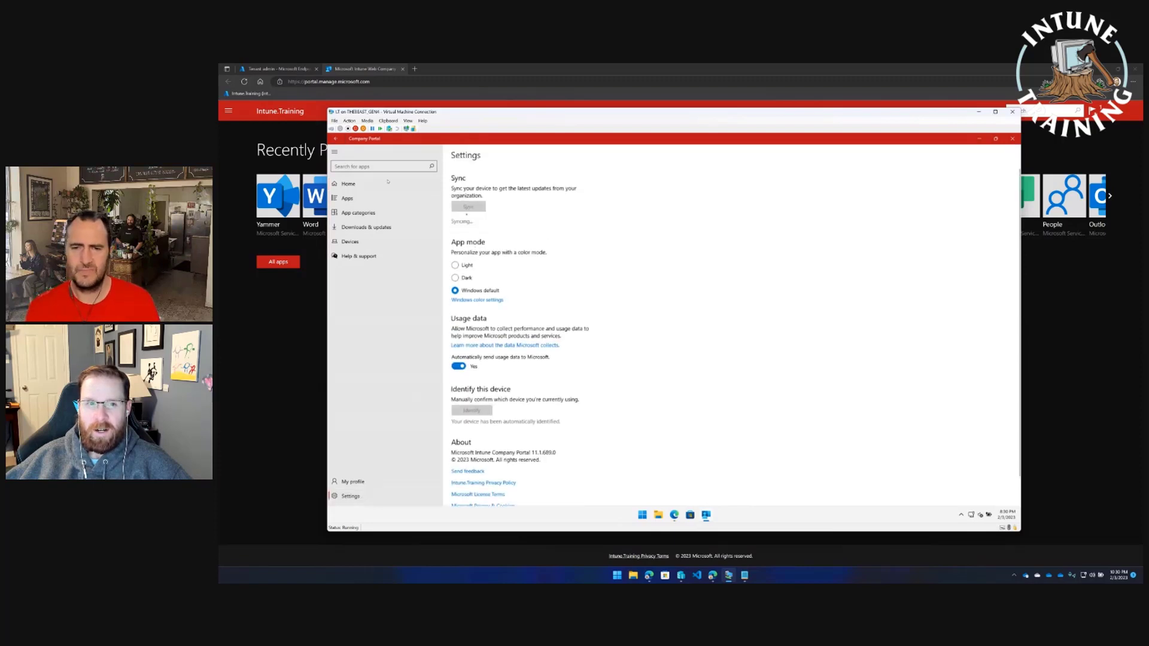
click(364, 186)
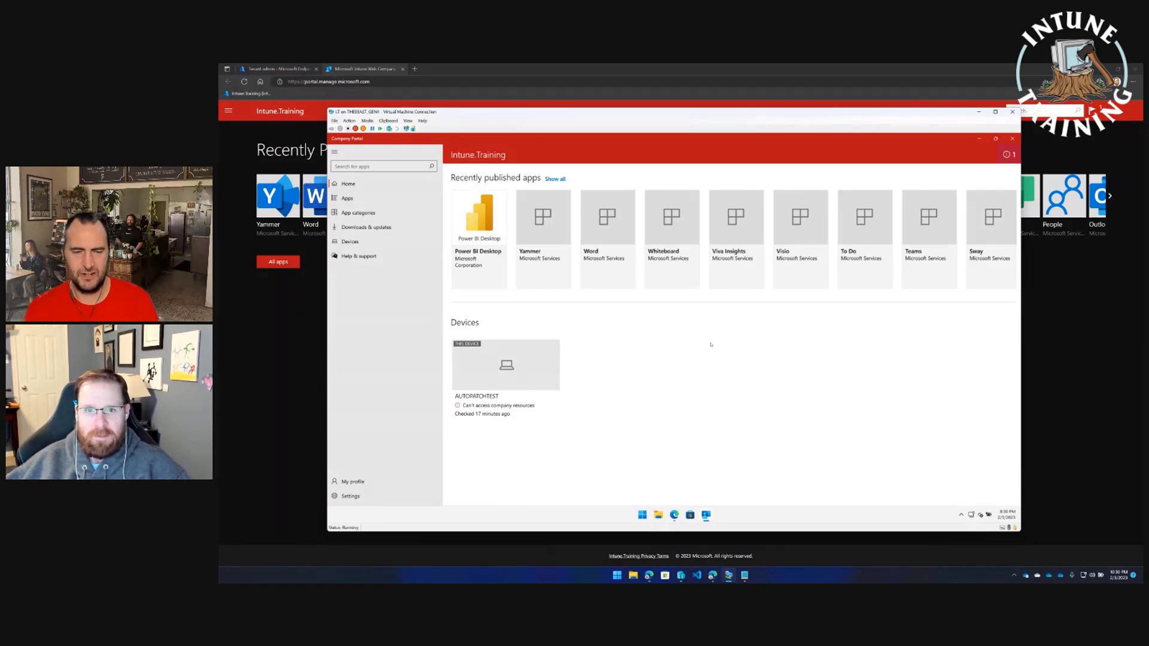
click(350, 496)
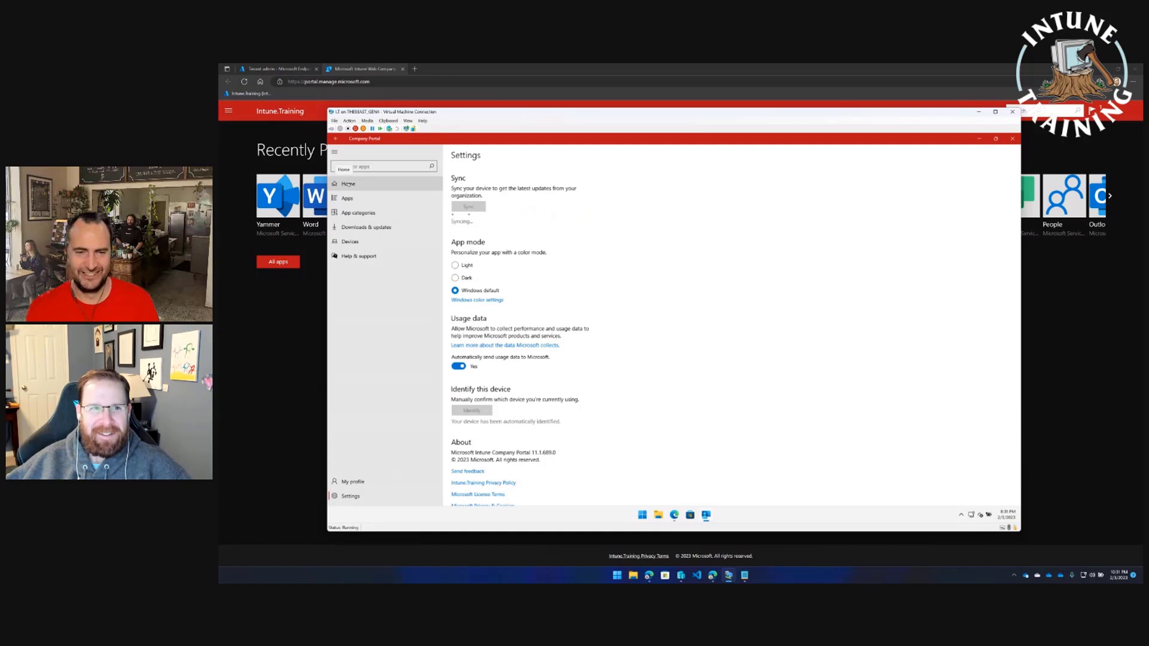
Switch back to the admin center, preview the customization on the Company Portal website again, and close the older preview.
click(275, 69)
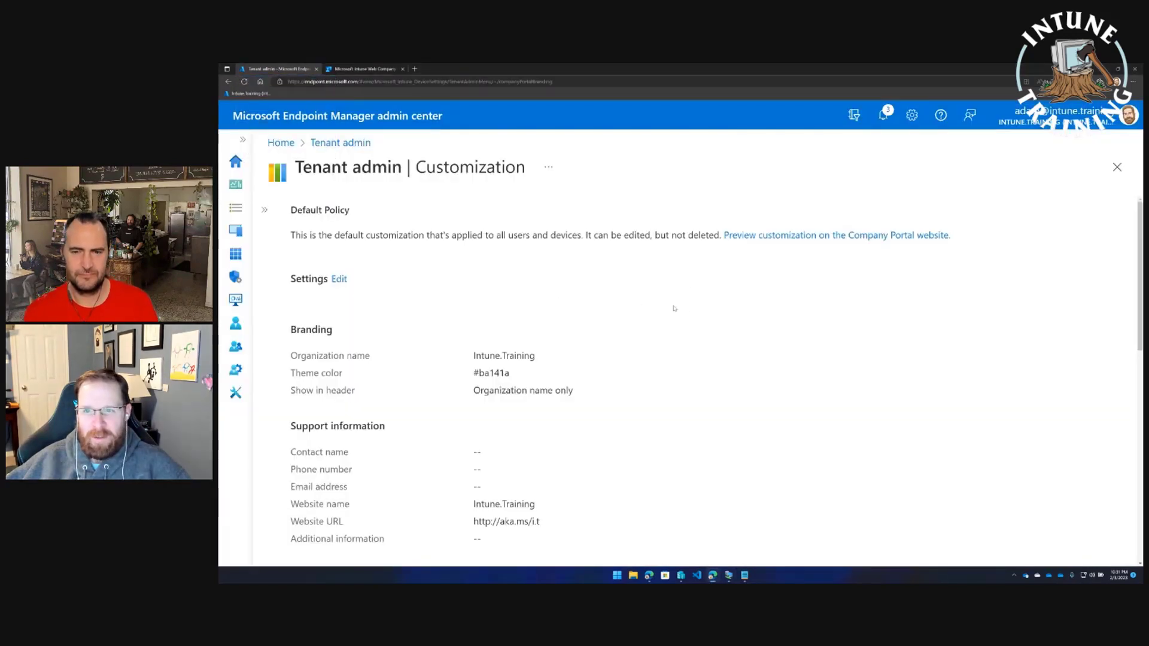
click(819, 235)
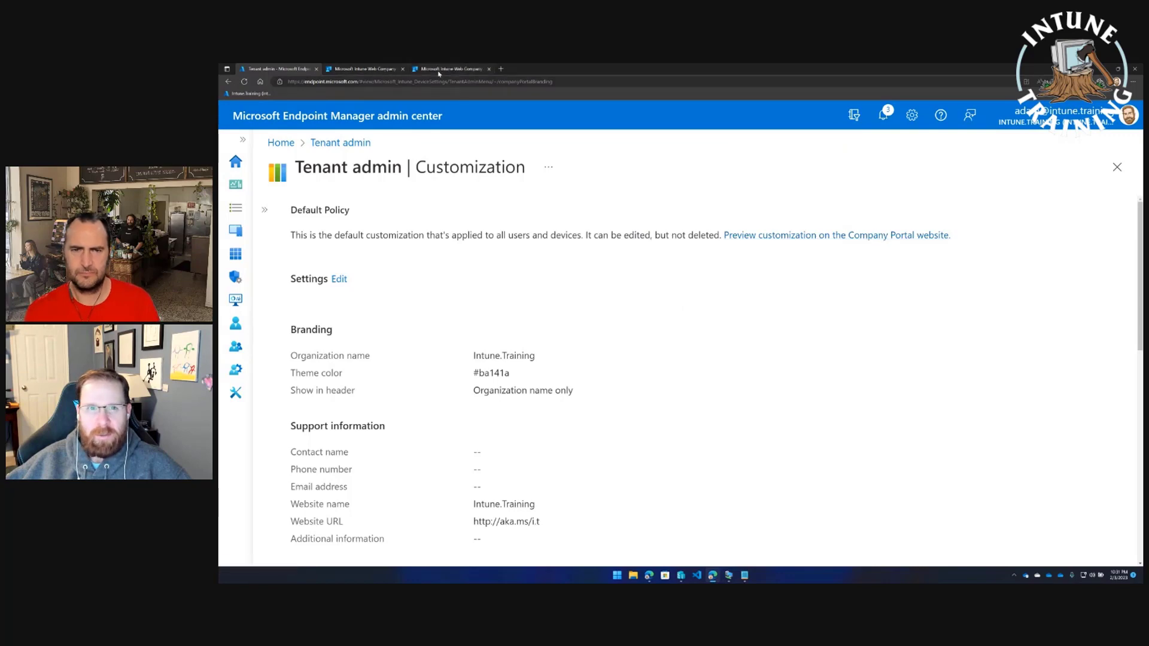
click(451, 70)
click(382, 70)
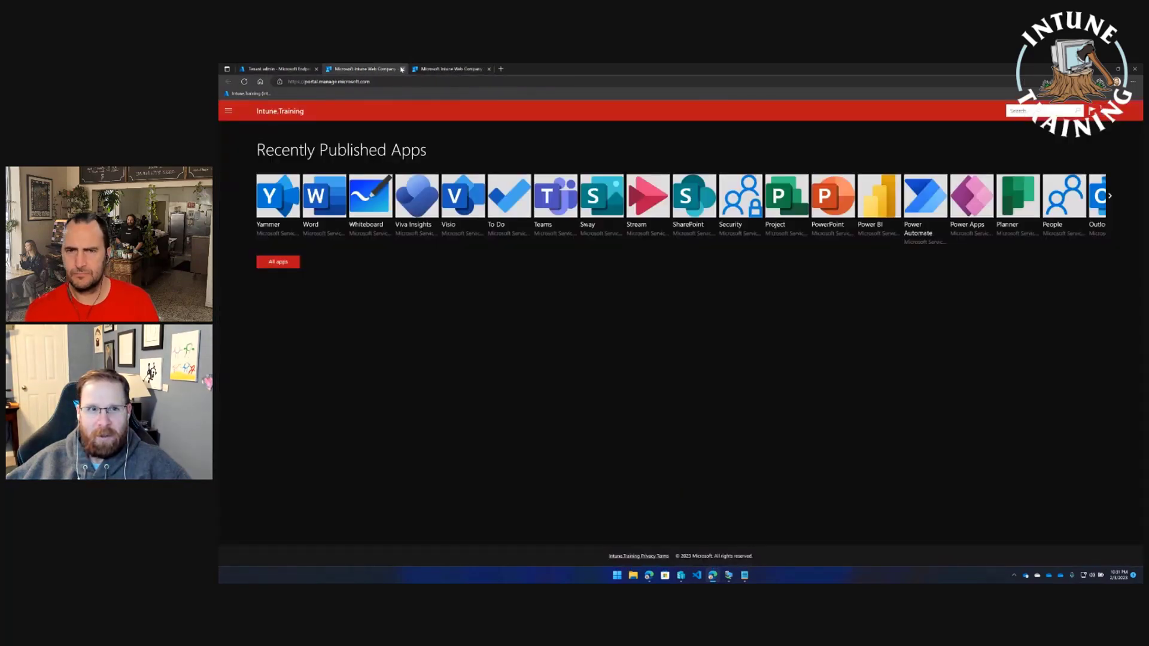
click(402, 70)
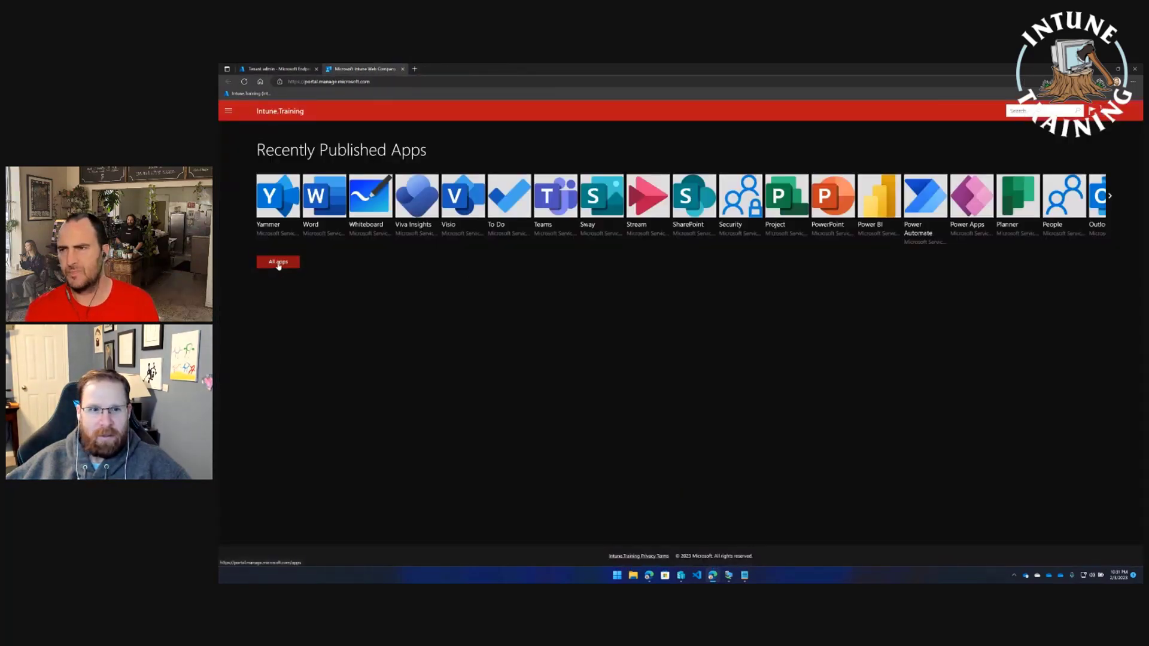
Check all apps in list view on the Company Portal website, reload its home page, and close the website.
click(279, 264)
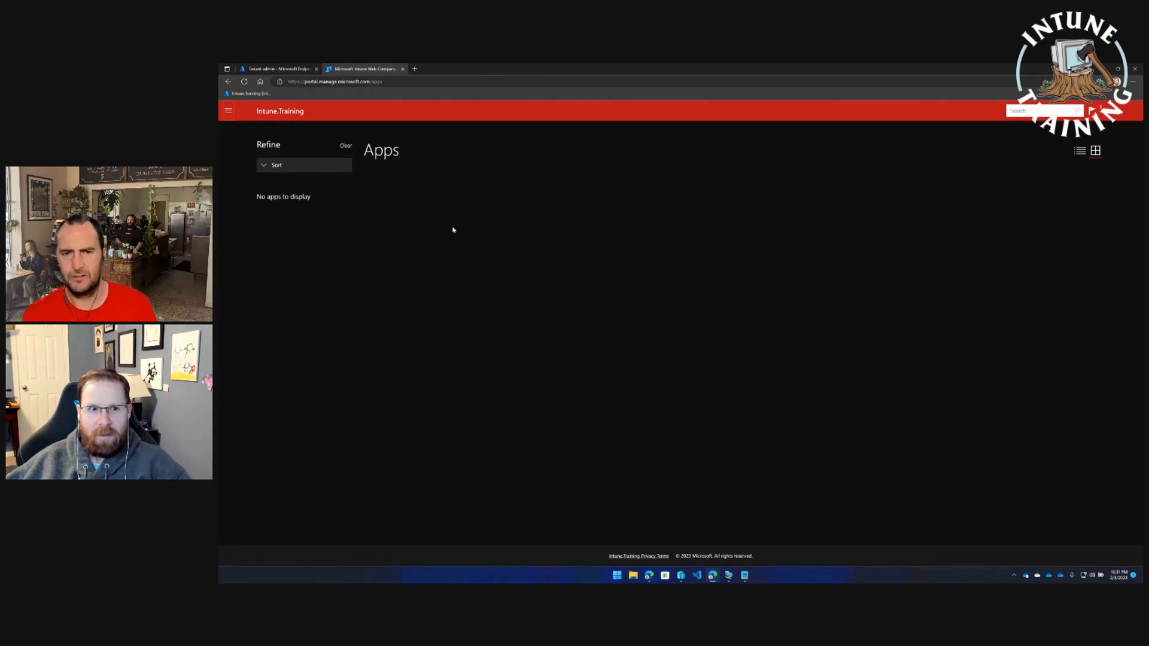
click(1083, 154)
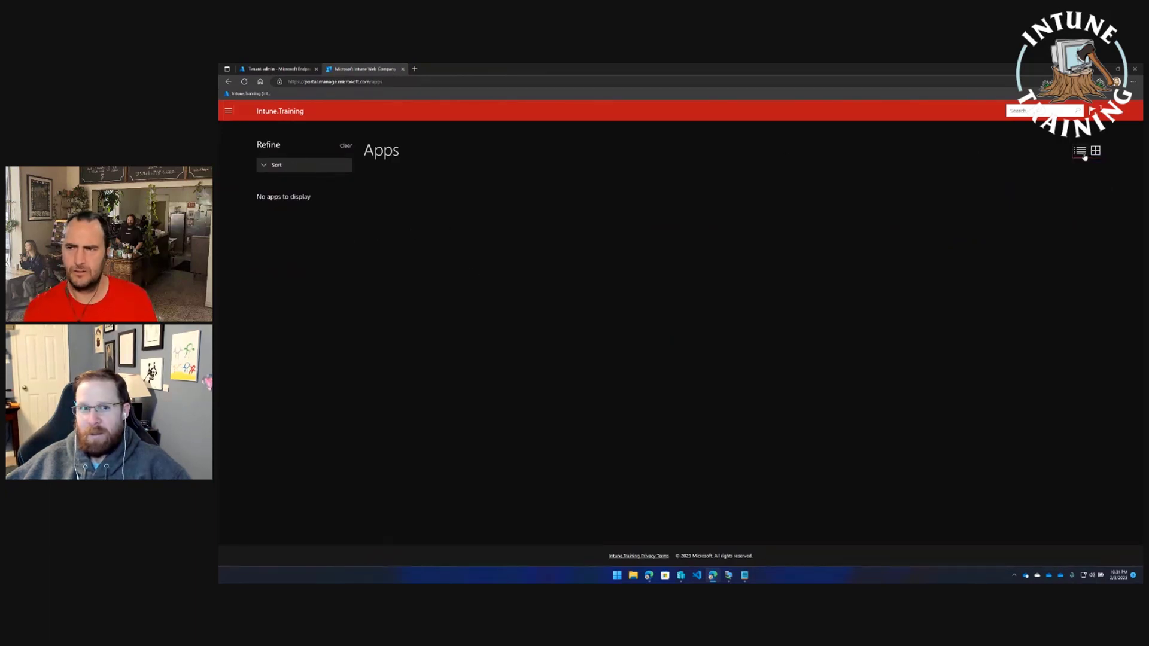
click(227, 111)
click(240, 125)
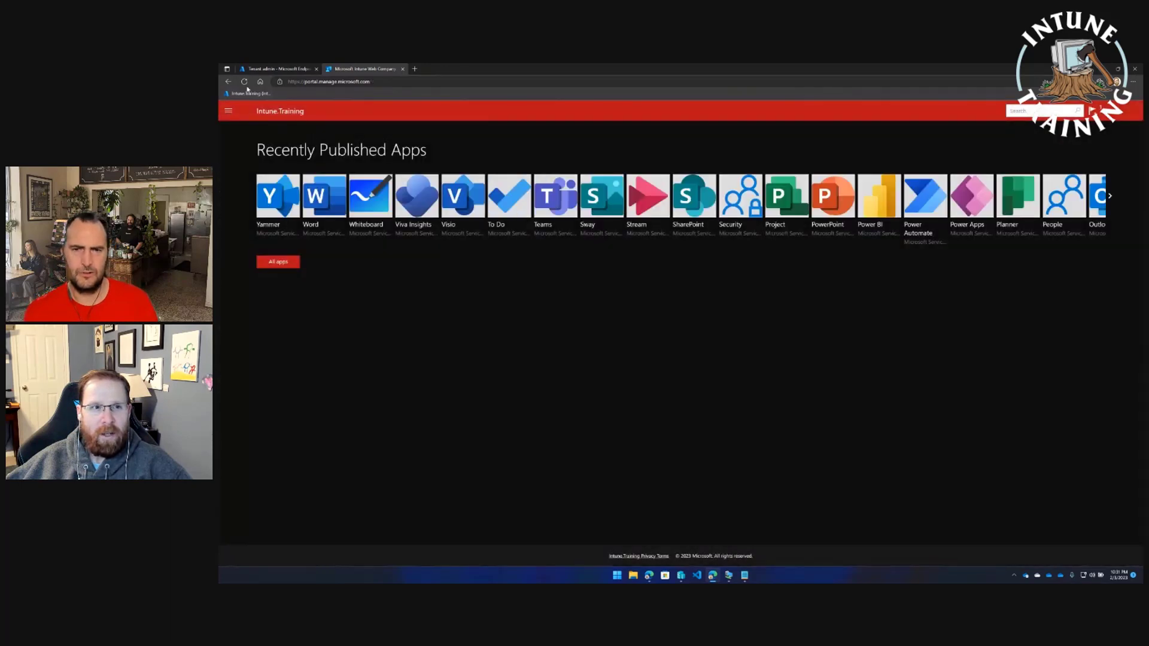
click(244, 82)
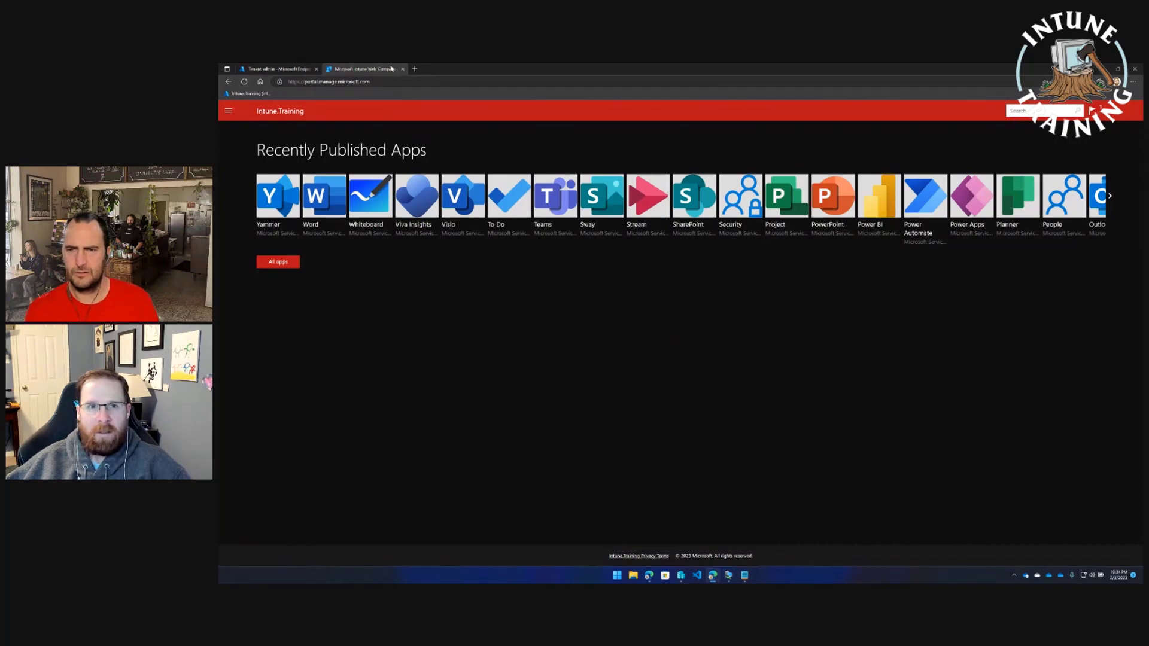
click(403, 69)
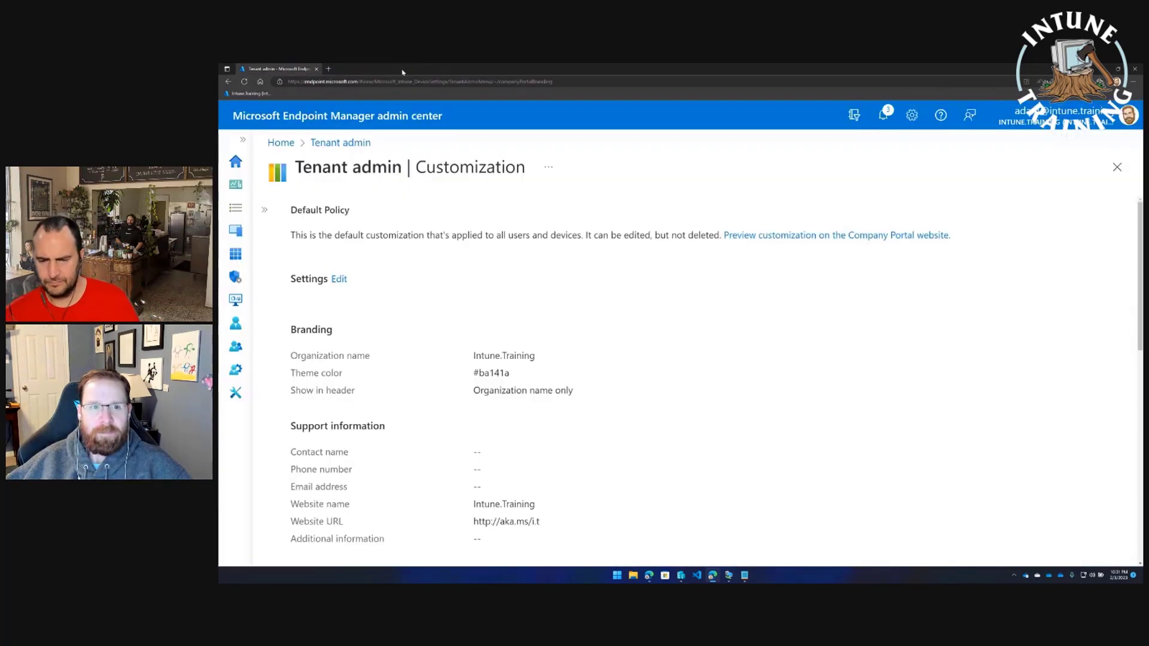
Switch to the virtual machine, compare the Company Portal app's home page with its full app list in list view, and close the app.
click(728, 575)
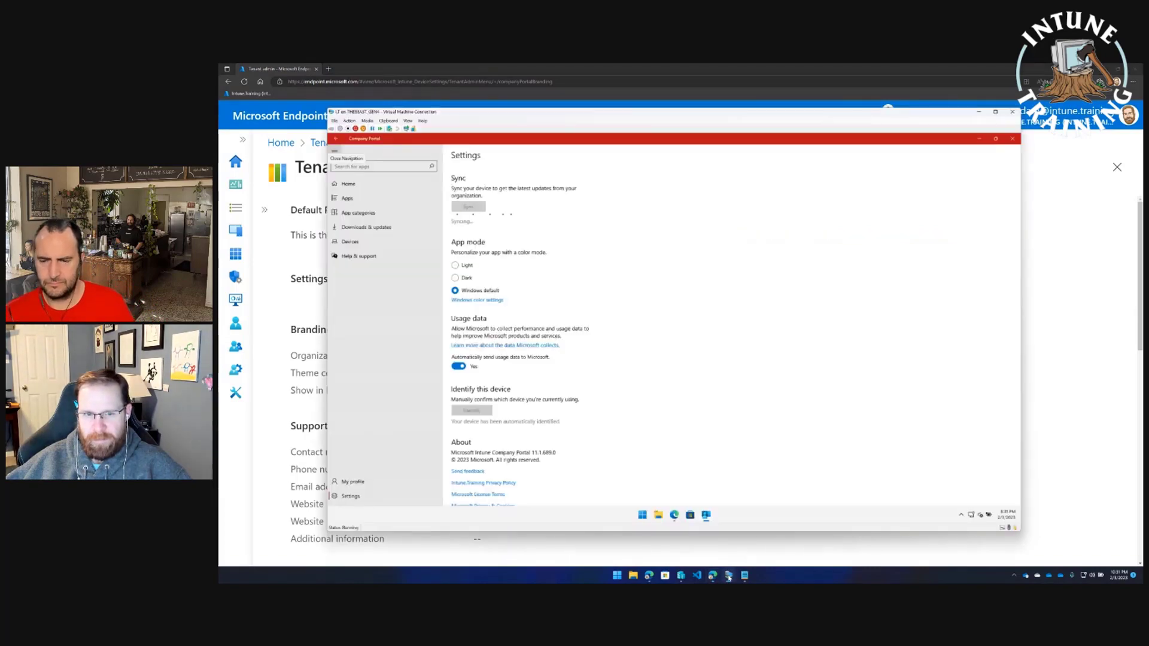
click(347, 198)
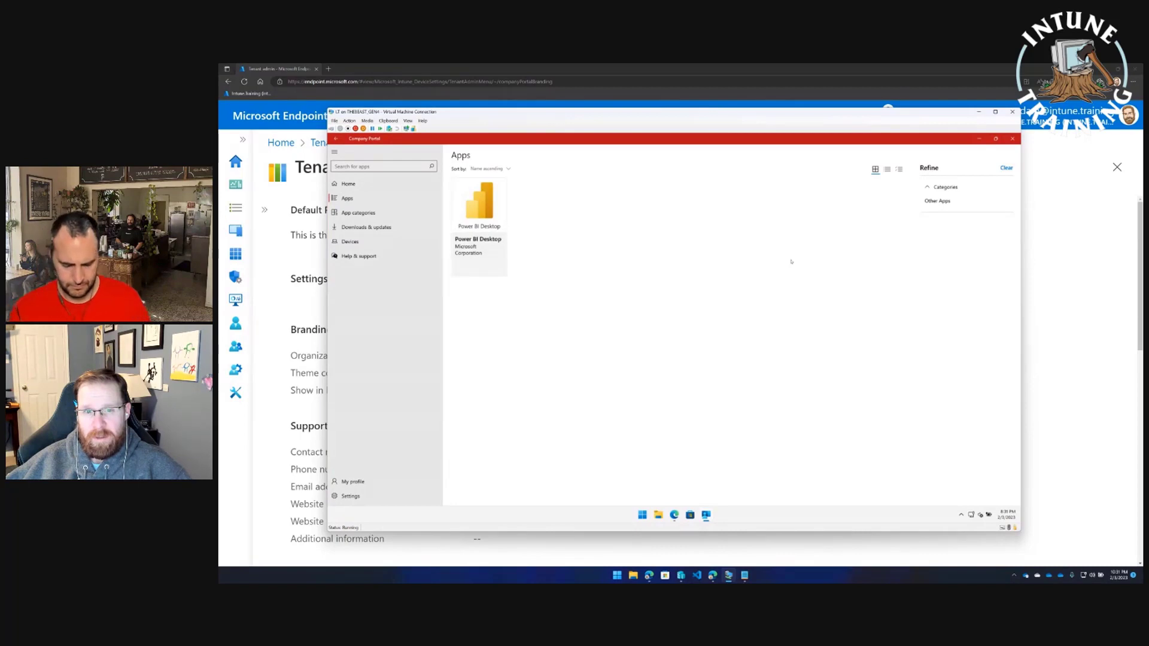
click(348, 183)
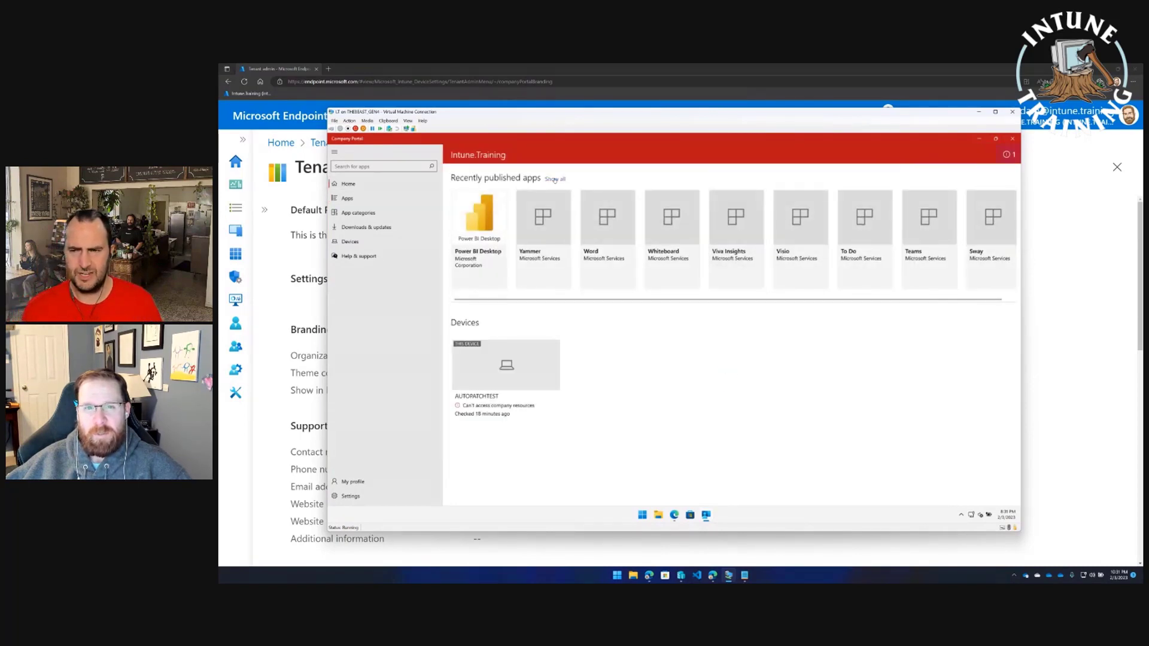
click(554, 179)
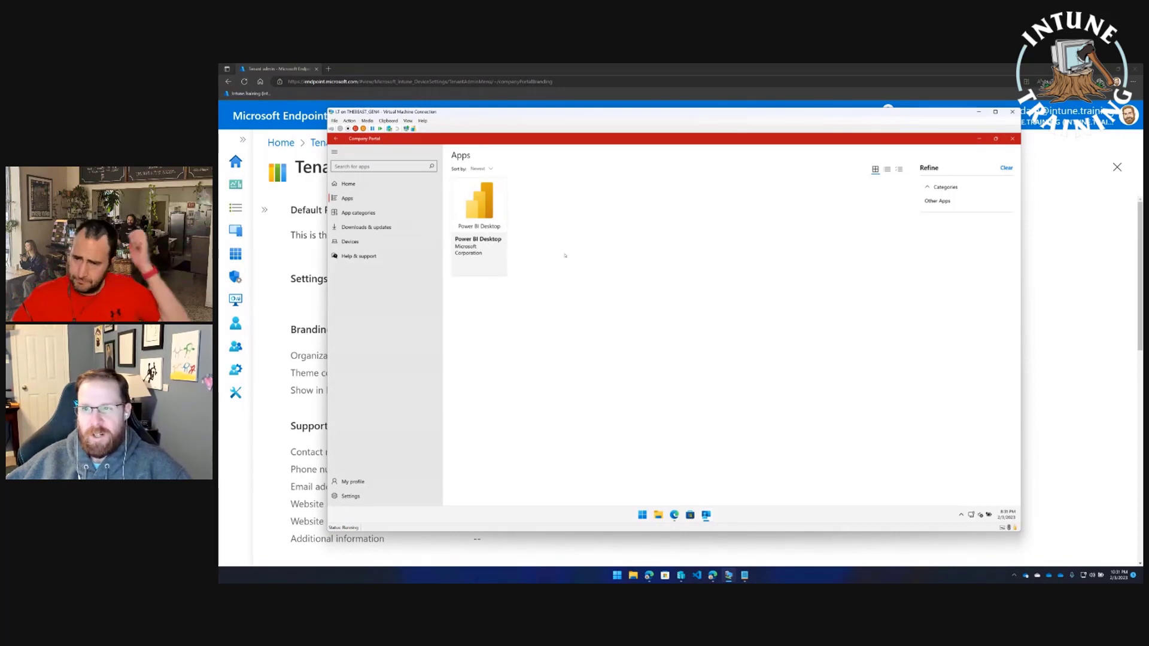
click(887, 170)
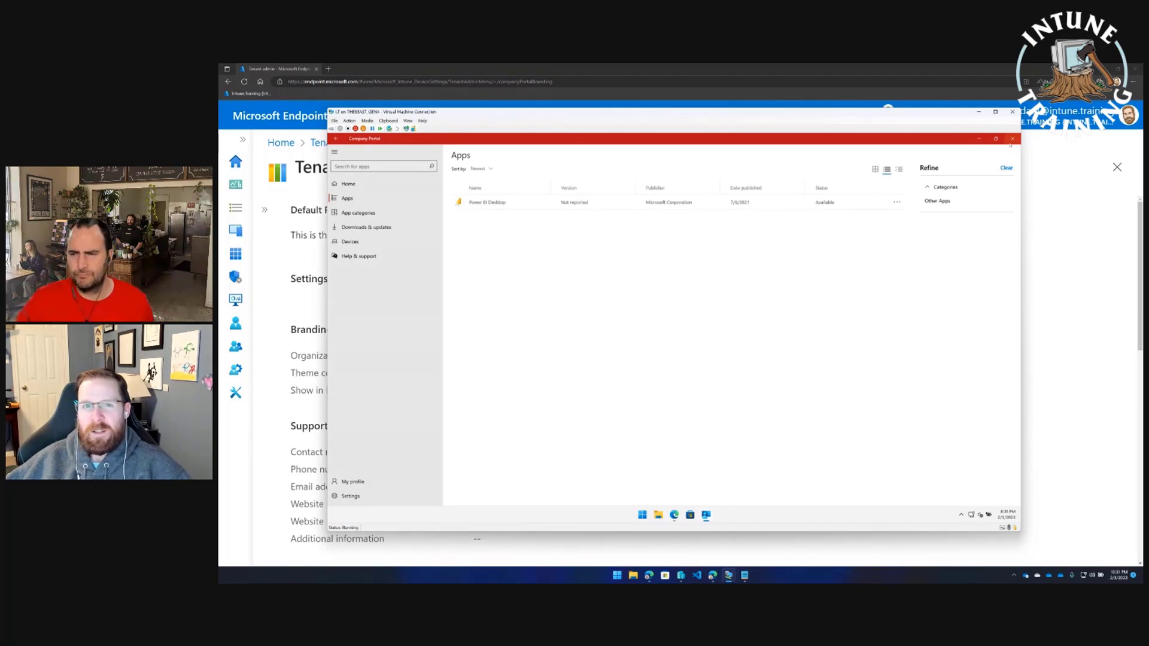
click(1011, 138)
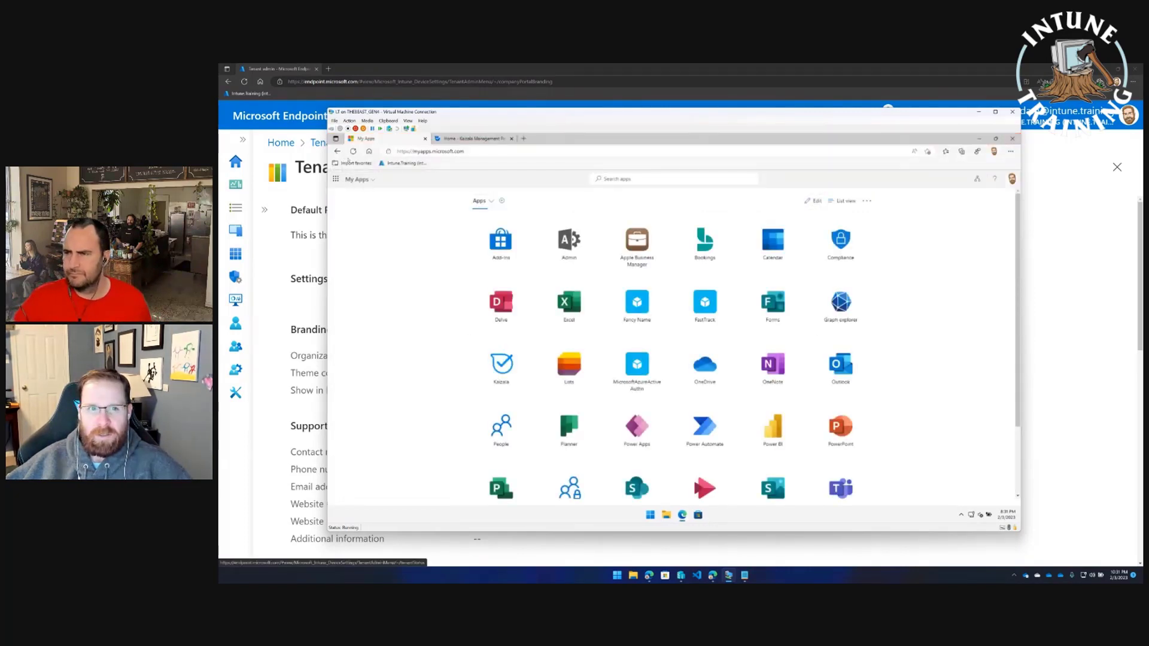
Reload the My Apps page, look through its apps, and try the app discovery preview.
click(352, 152)
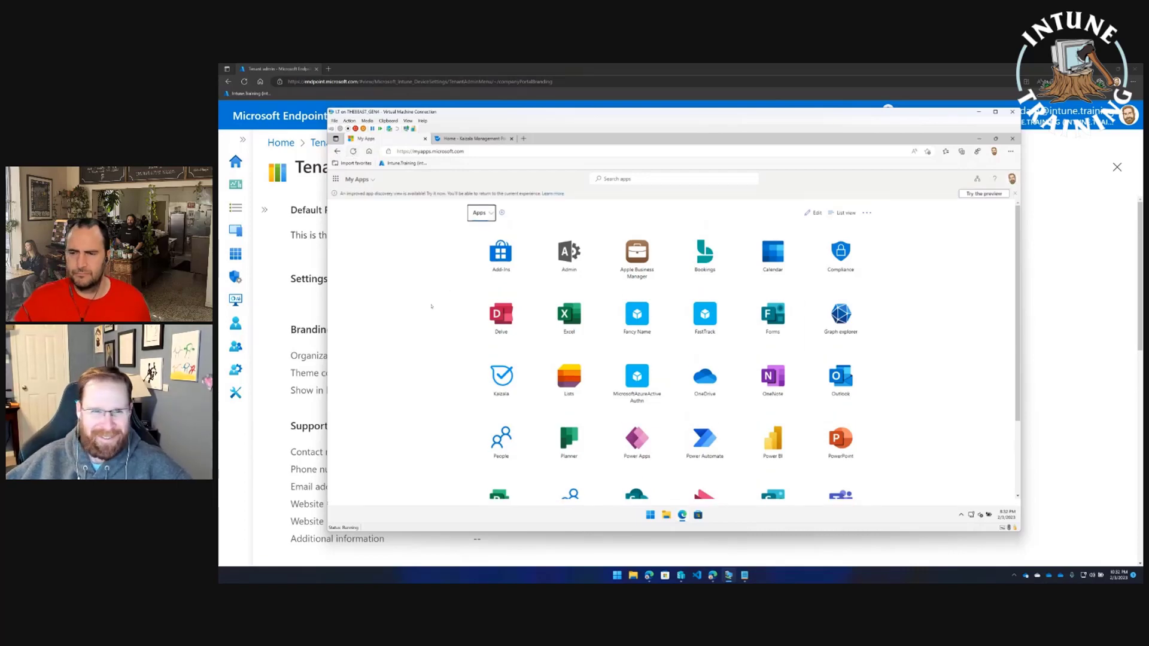
scroll(429, 323, down, 3)
scroll(429, 317, up, 3)
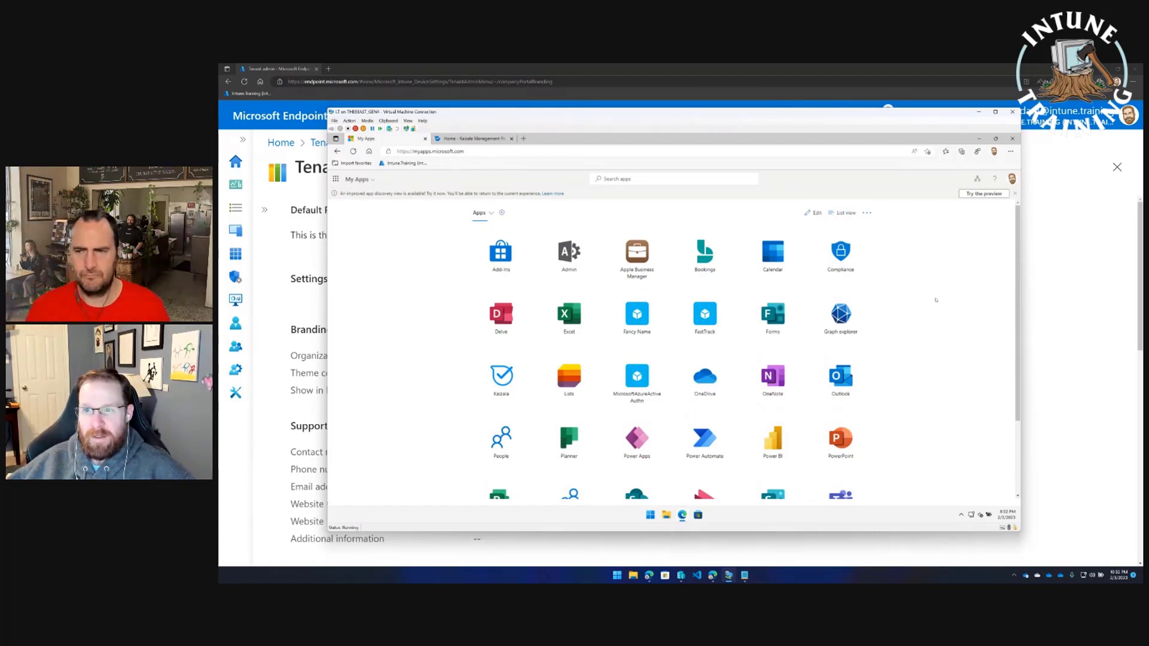
scroll(936, 300, down, 1)
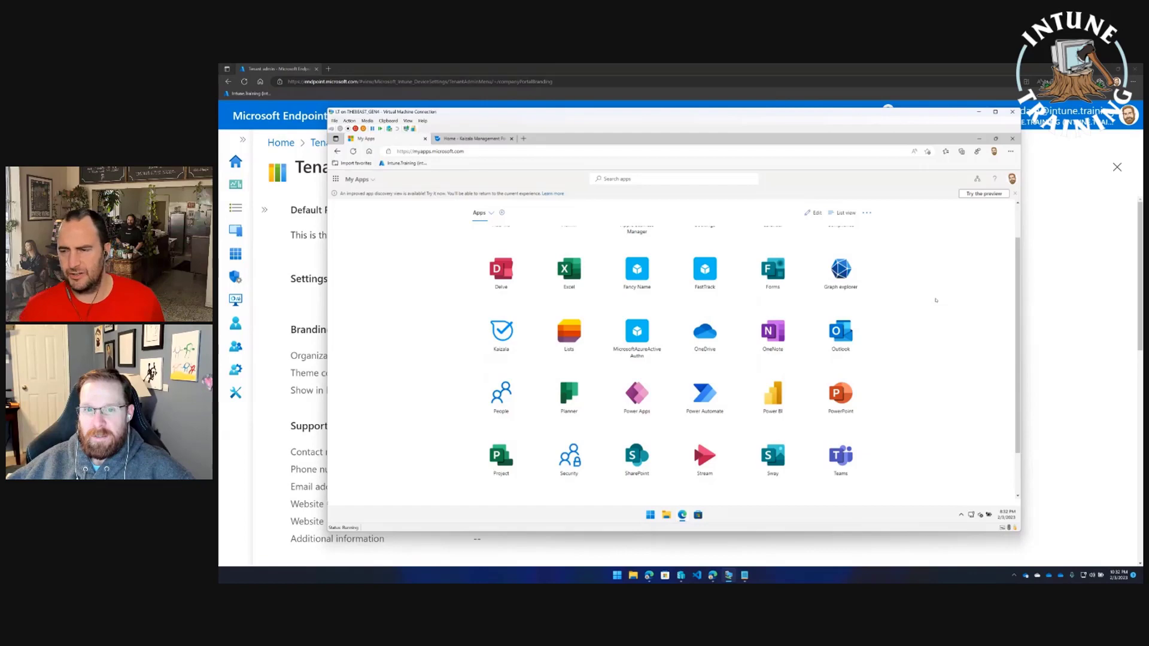
click(989, 192)
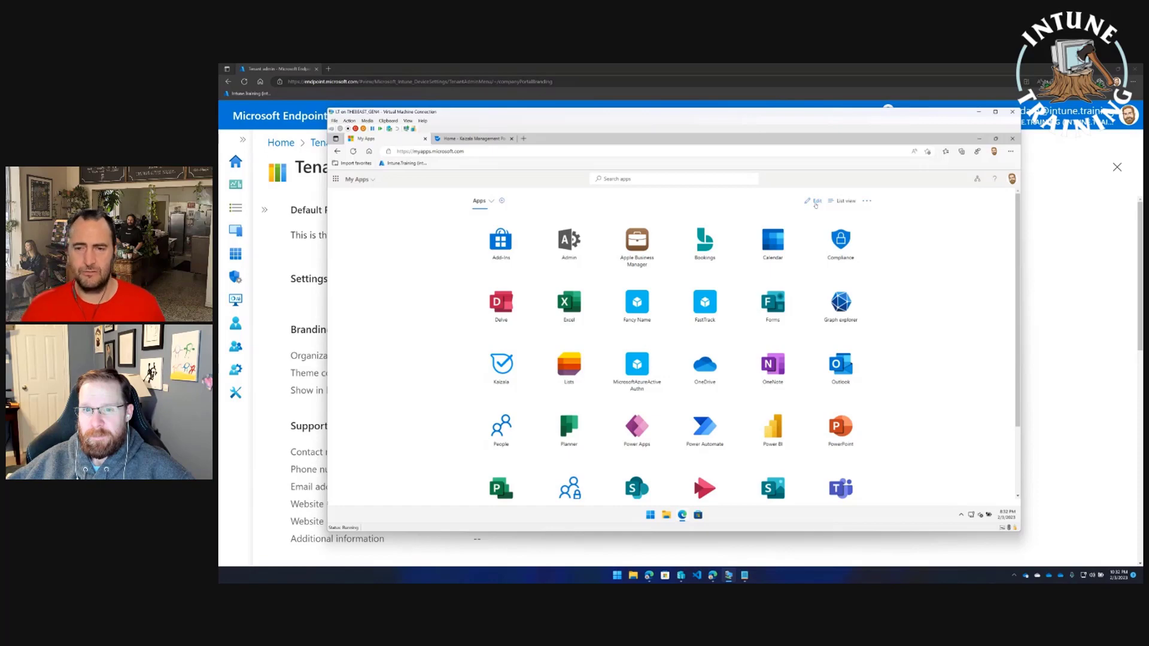
Open the Admin app from My Apps, close the Kaizala page, and return to My Apps.
click(569, 242)
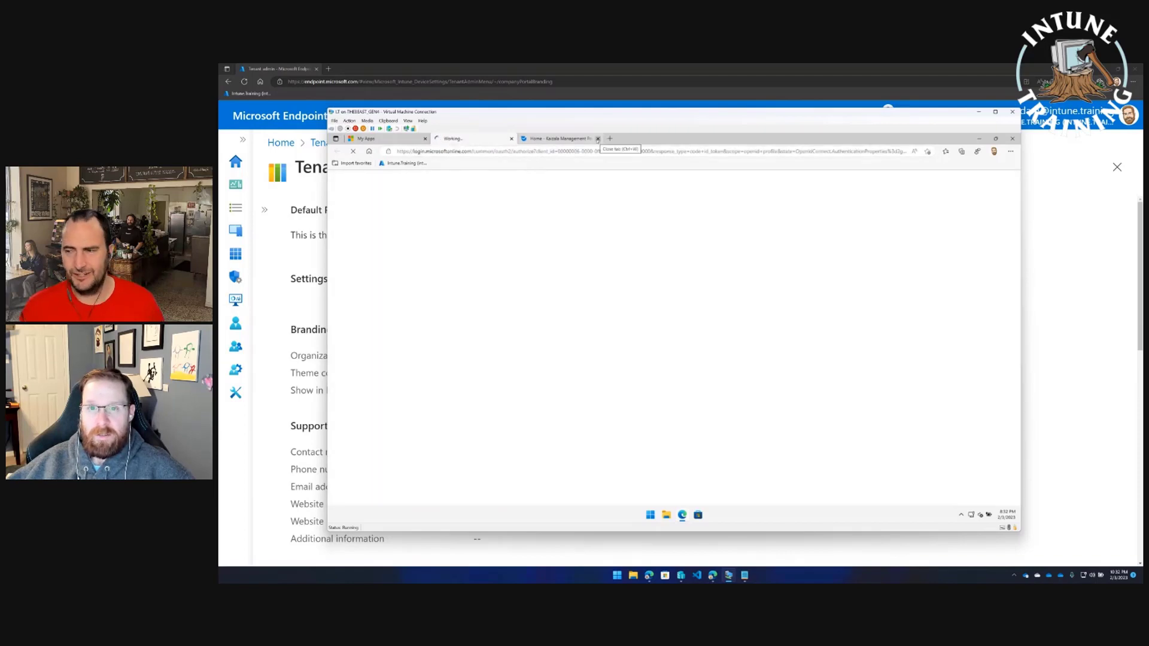
click(383, 138)
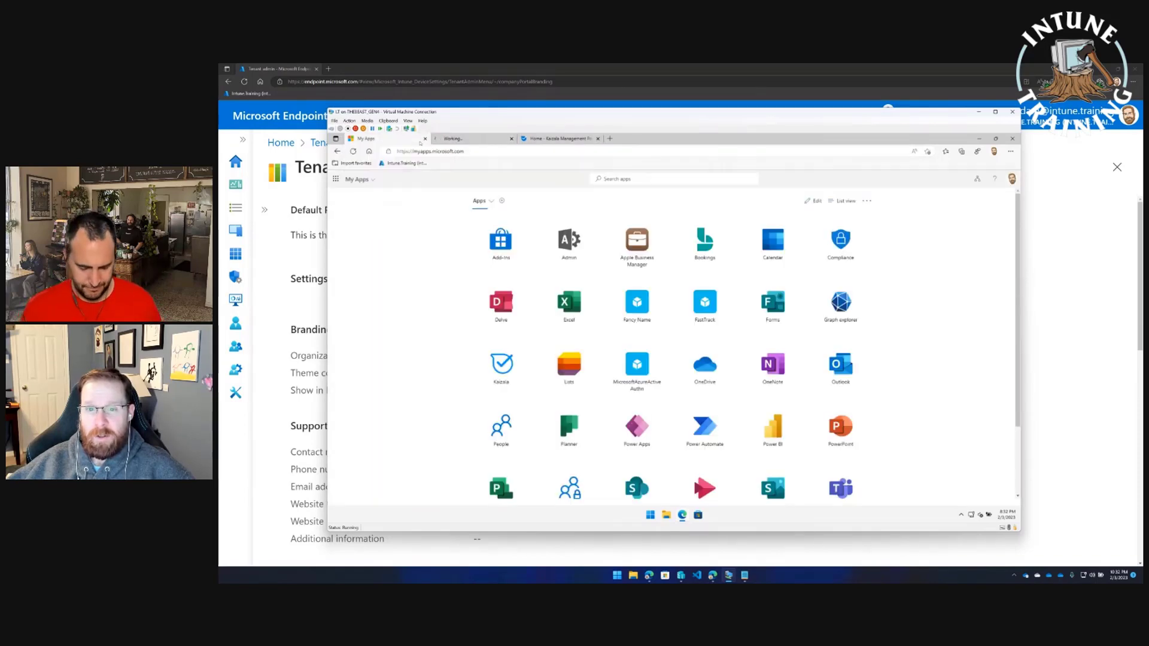
click(470, 138)
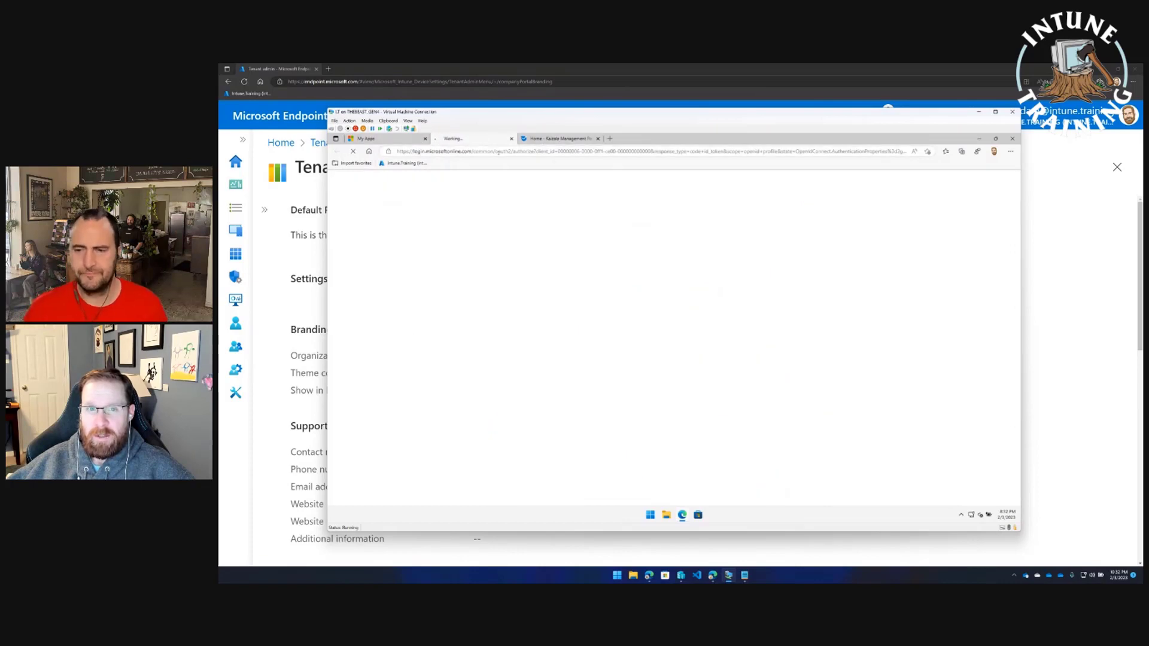
click(545, 141)
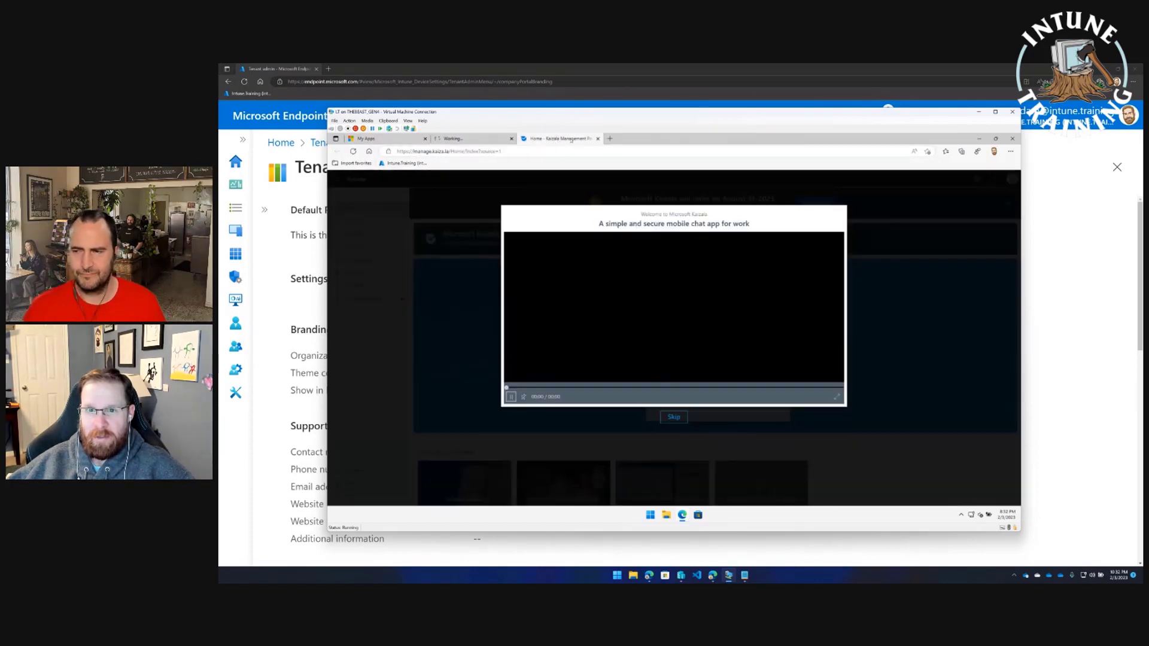
click(597, 138)
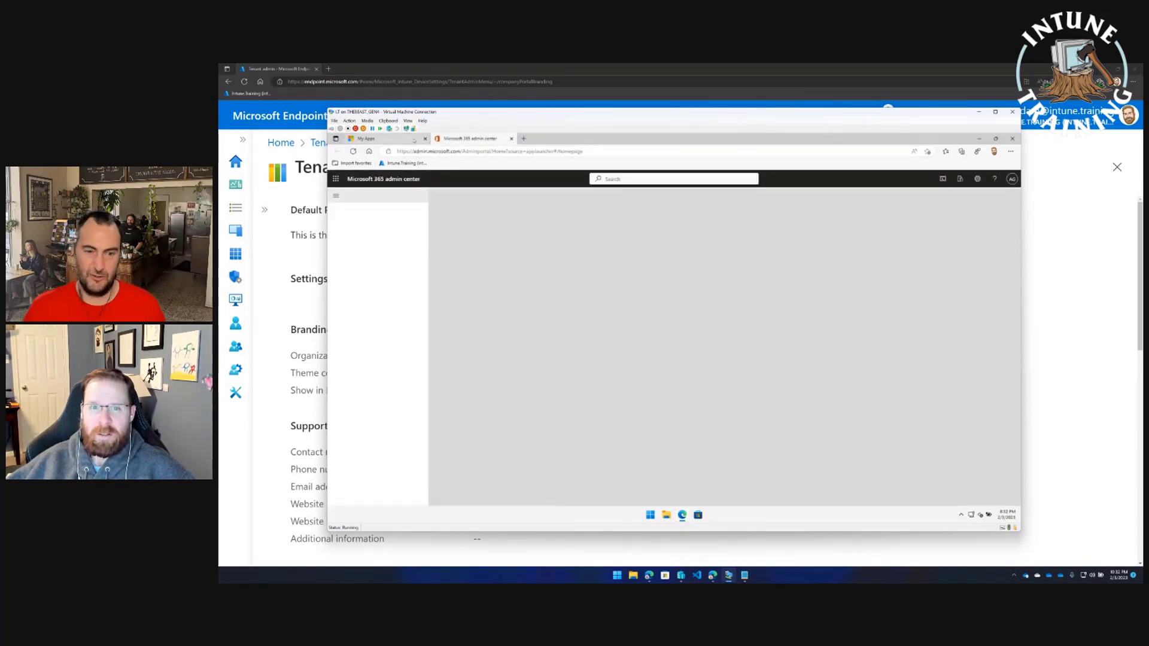
click(414, 140)
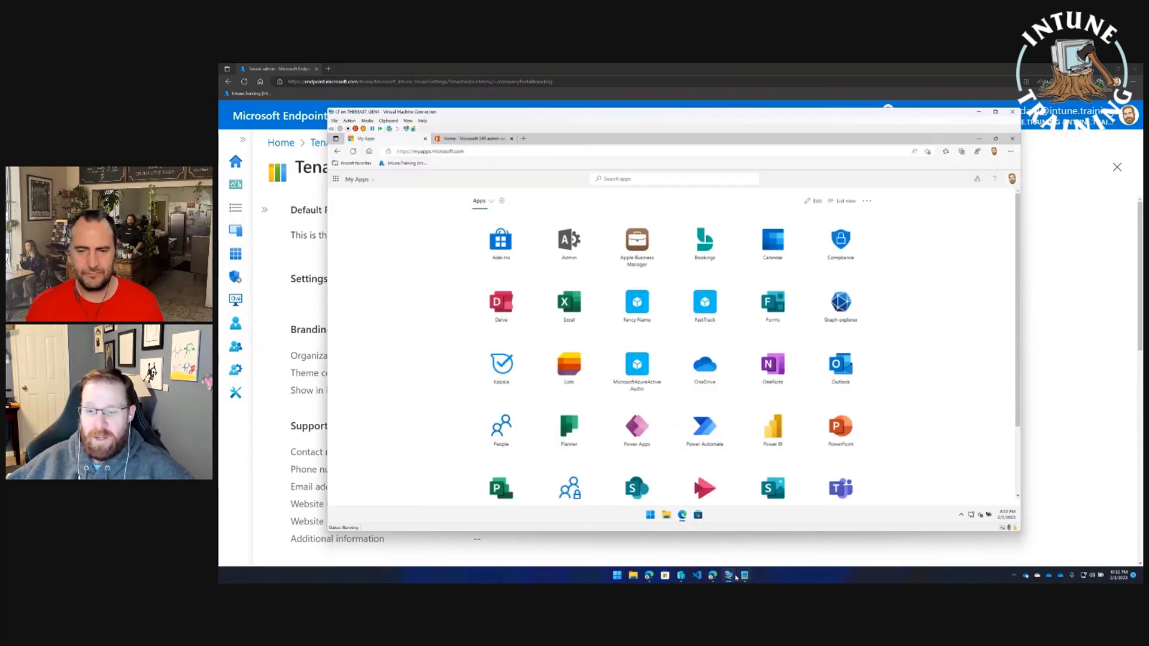
mouse_move(728, 575)
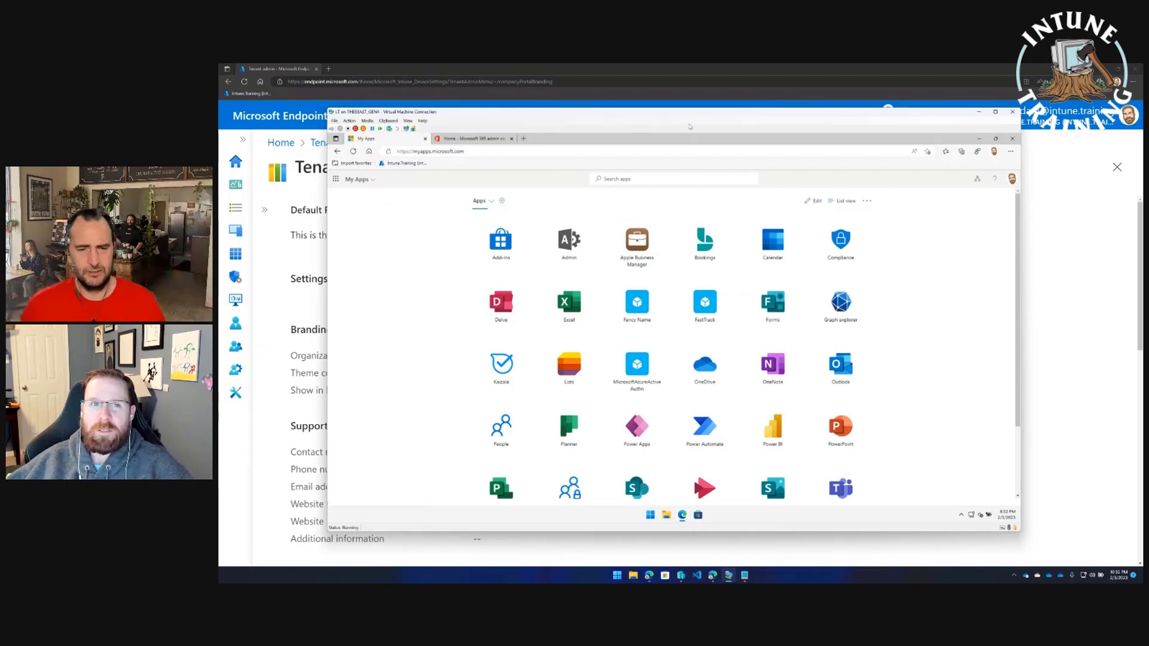